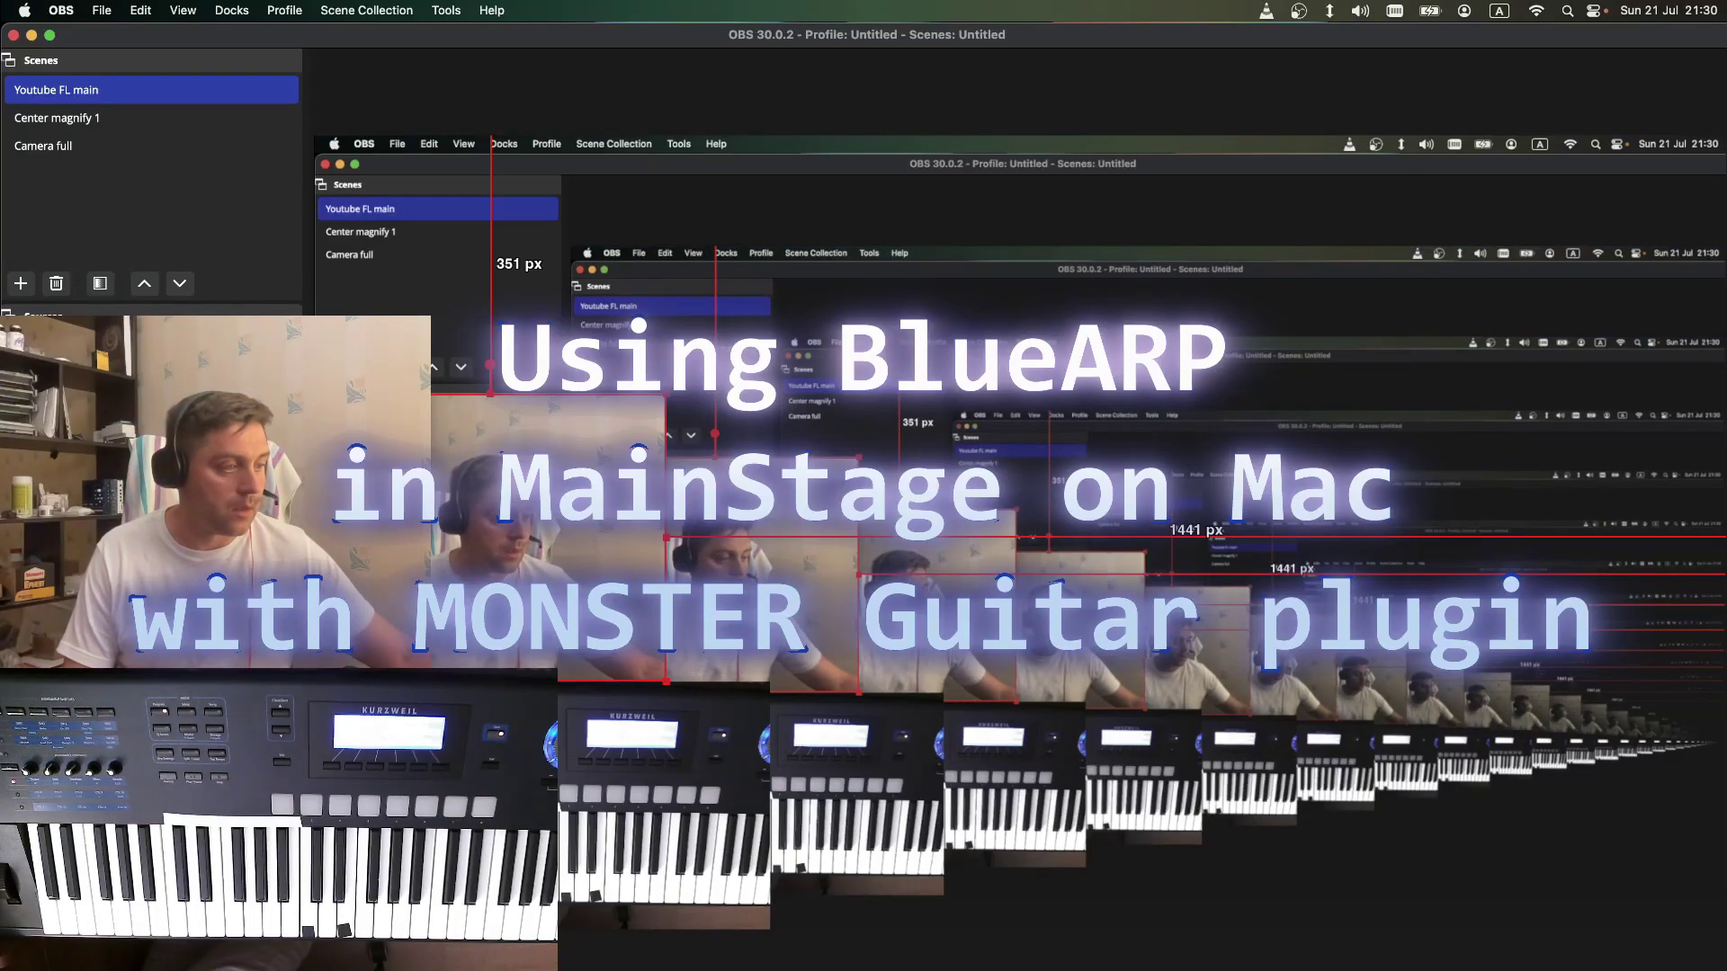
Switch to MainStage to show the MosterGuitar_Check concert's Monster ARP DistGtr patch
{"action": "key", "text": "super+Tab"}
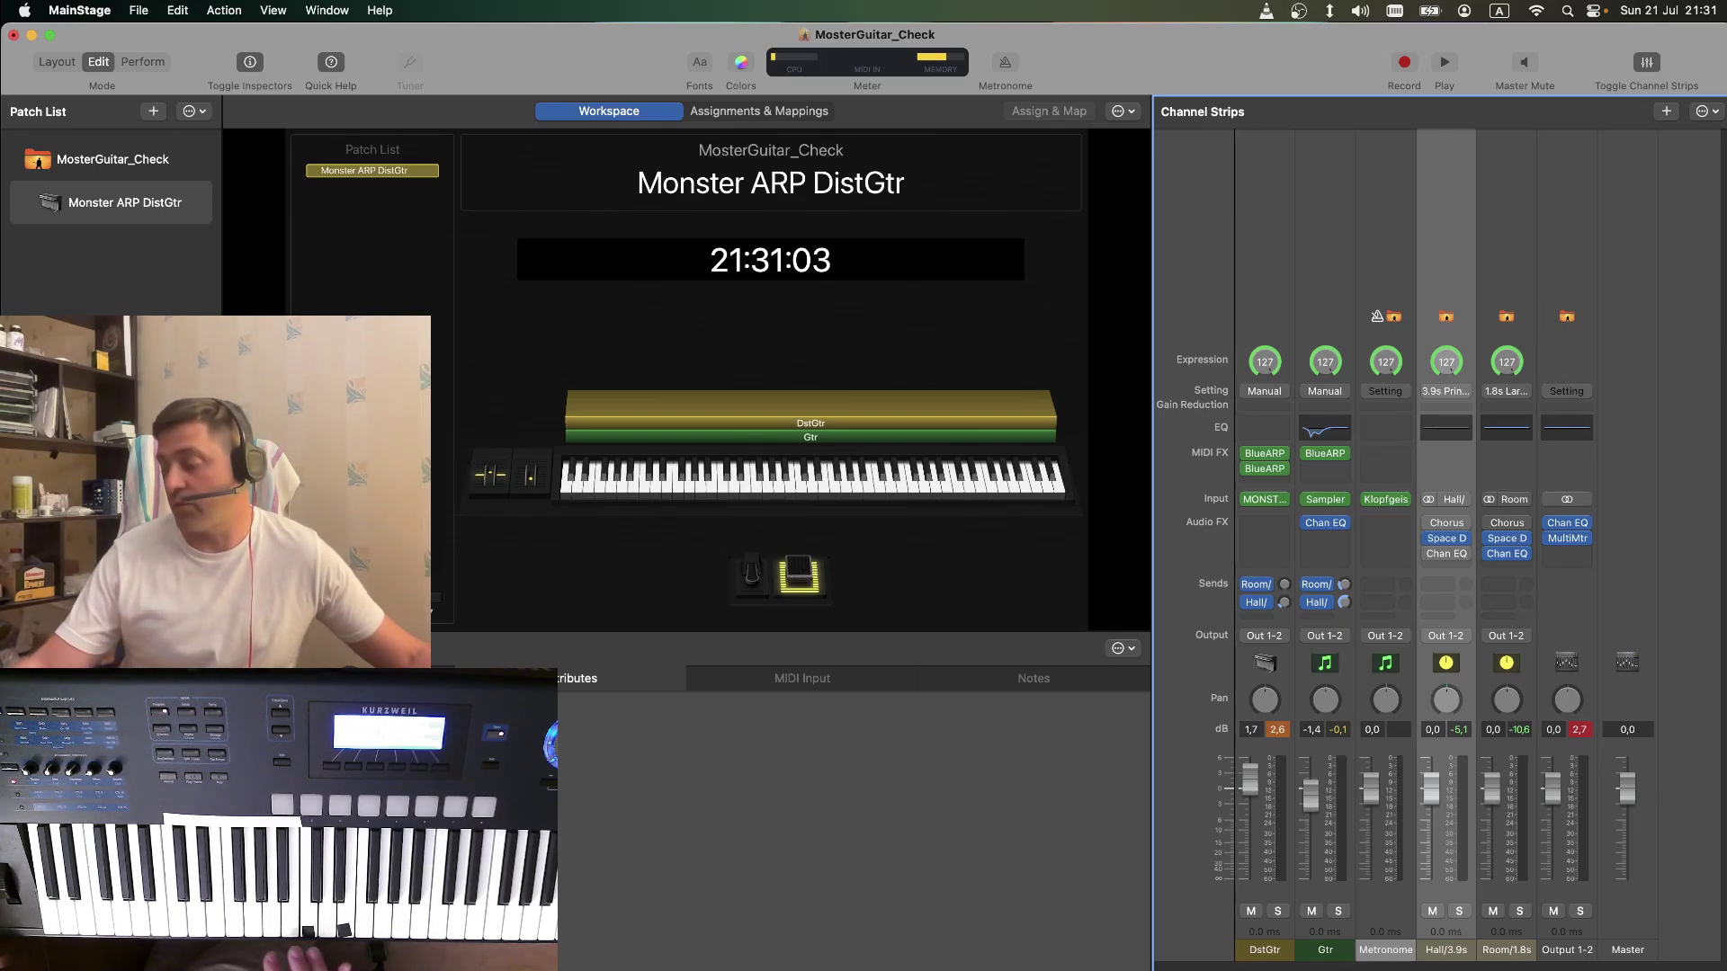
Play and stop the patch, then open the DstGtr channel's Monster Guitar instrument
{"action": "left_click", "coordinate": [1443, 62]}
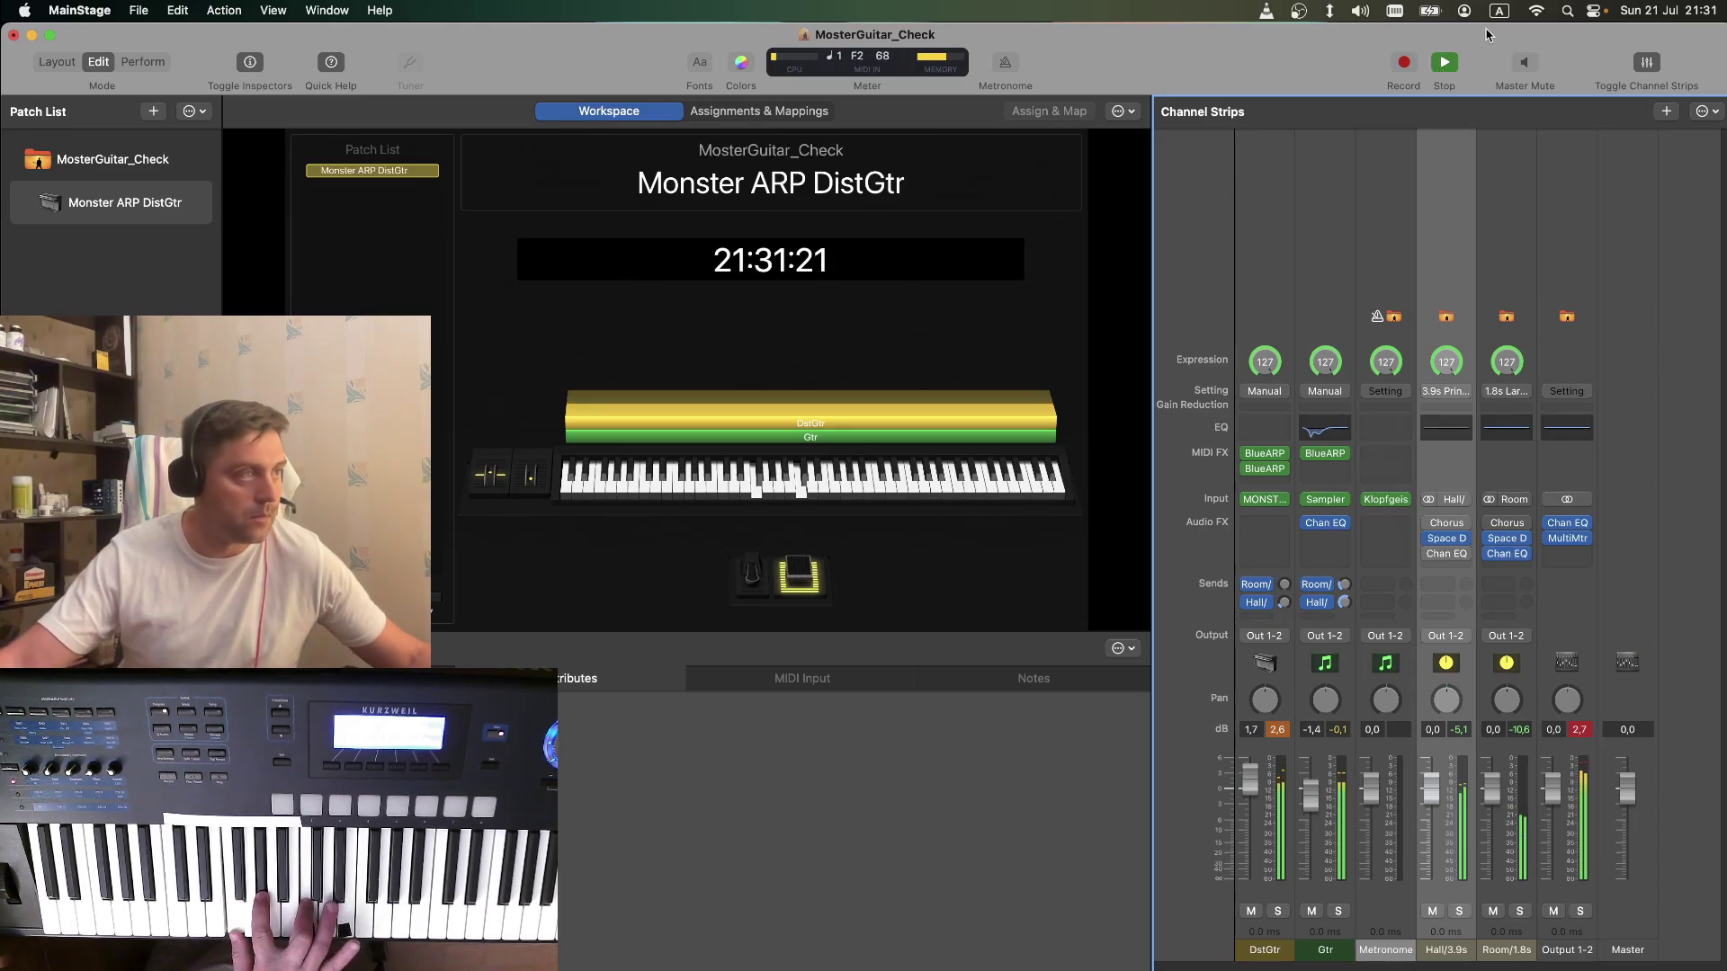
{"action": "left_click", "coordinate": [1445, 63]}
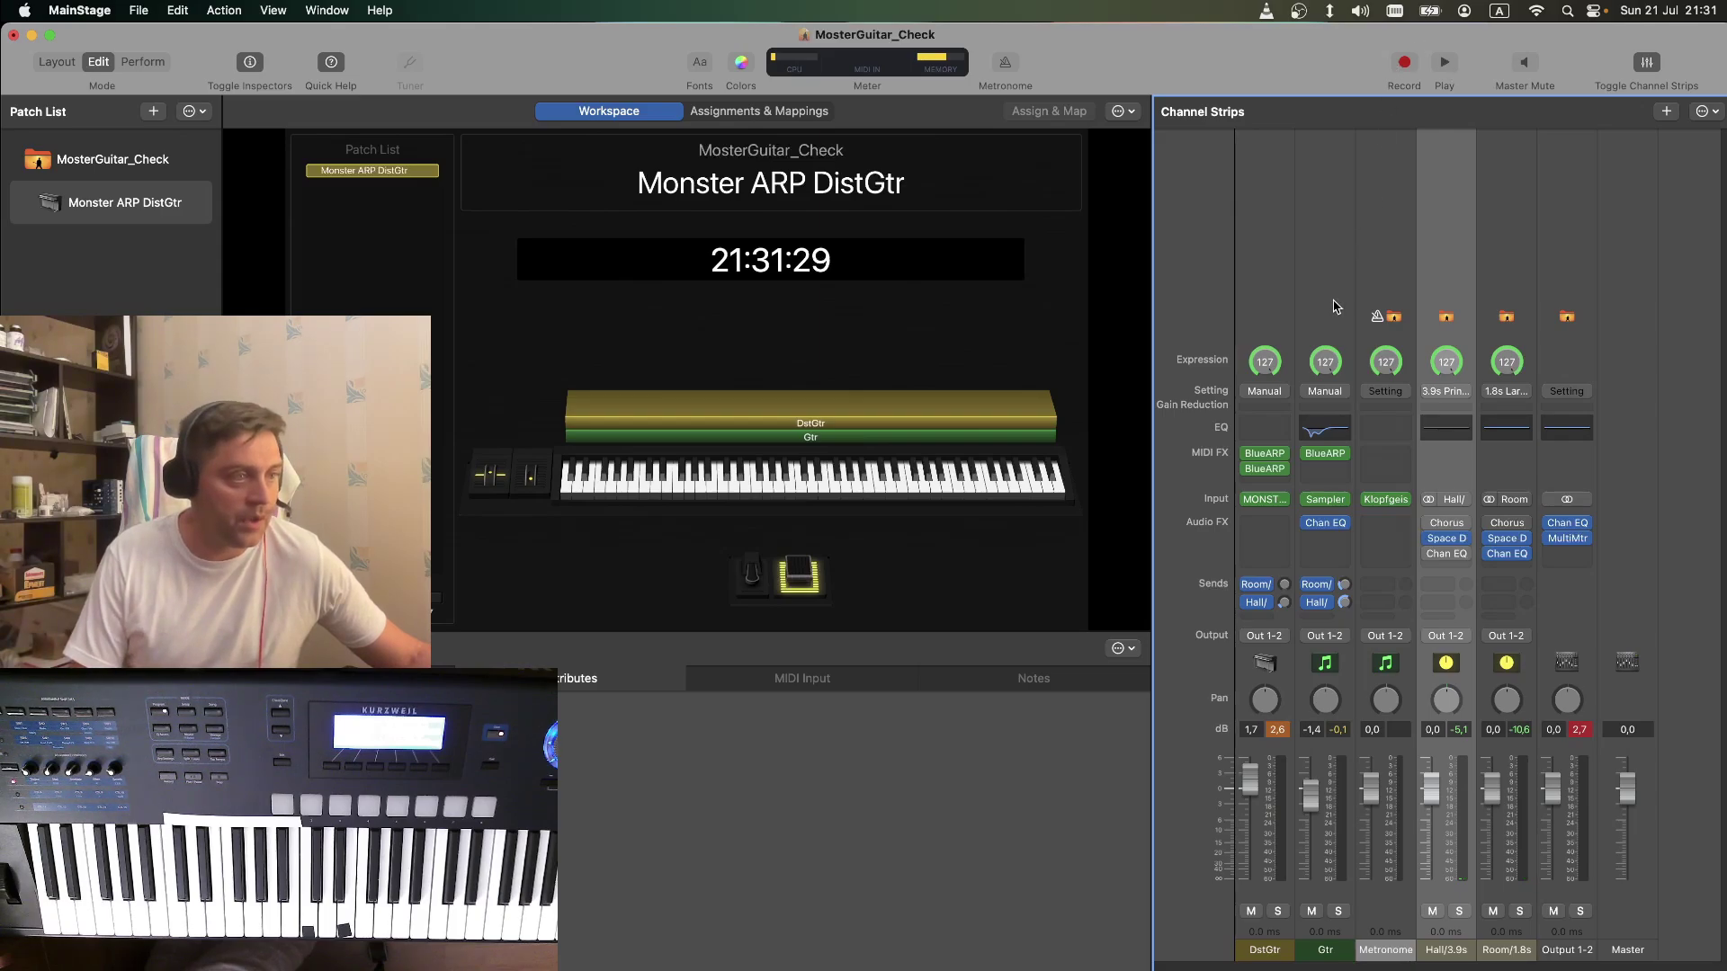
{"action": "left_click", "coordinate": [1266, 501]}
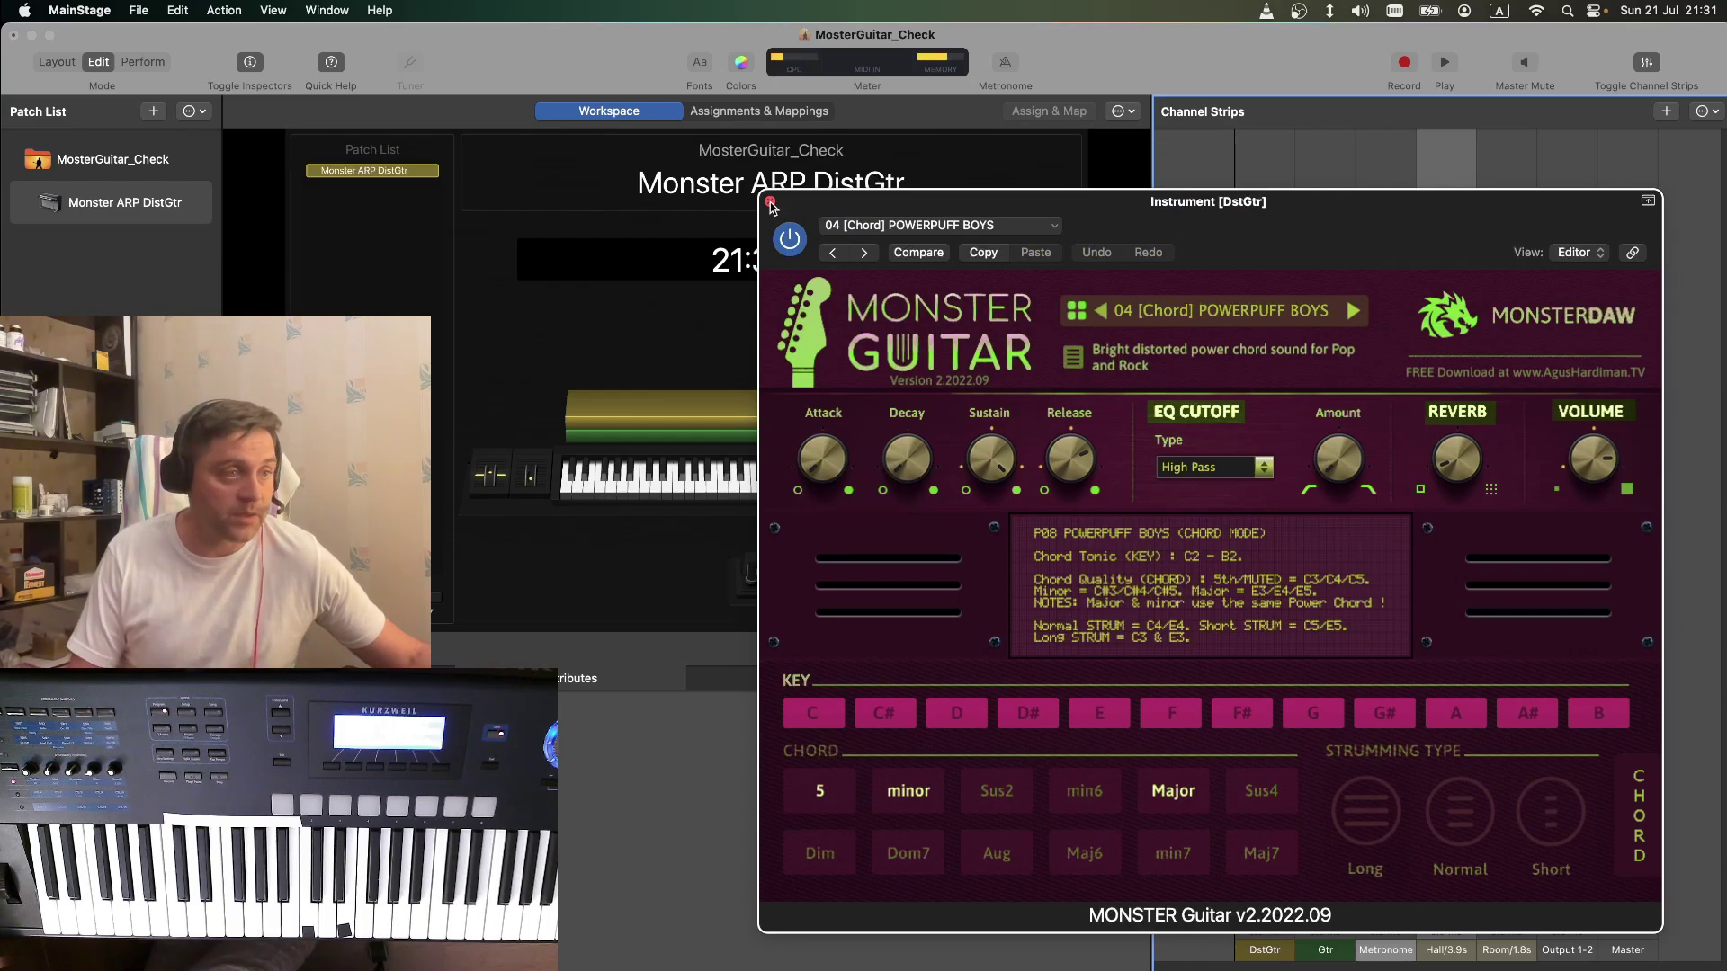
Close Monster Guitar, then open and close the Gtr channel's Warm Electric sampler window
{"action": "key", "text": "super+w"}
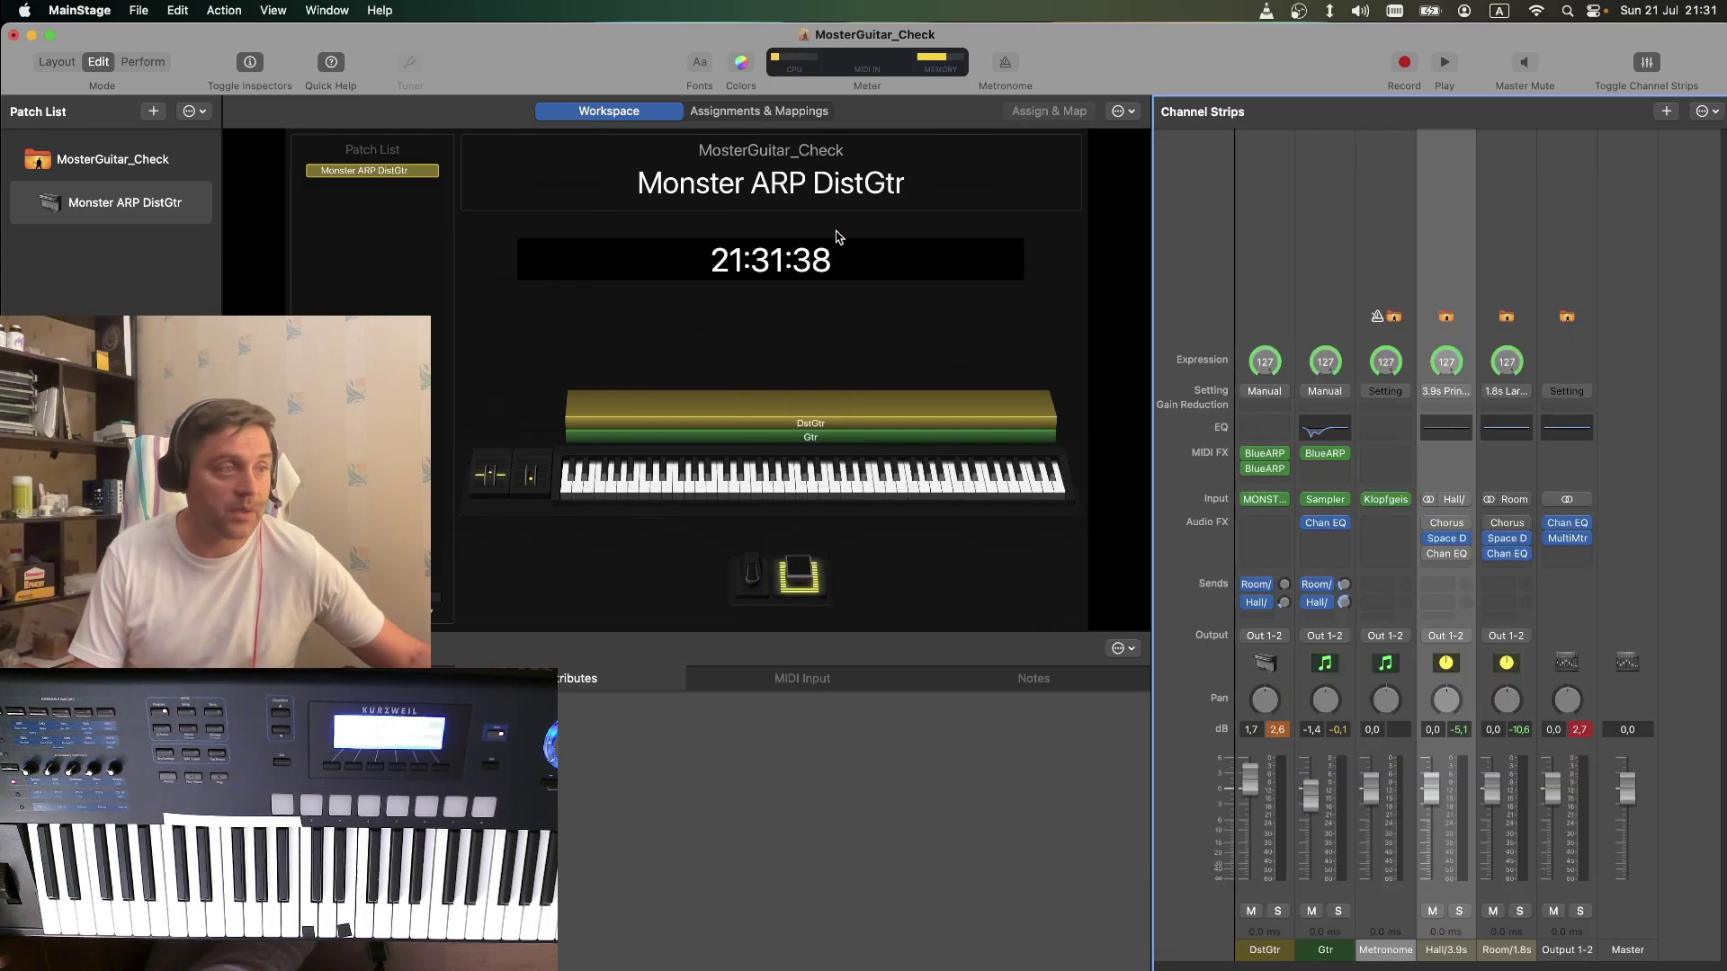
{"action": "left_click", "coordinate": [1327, 501]}
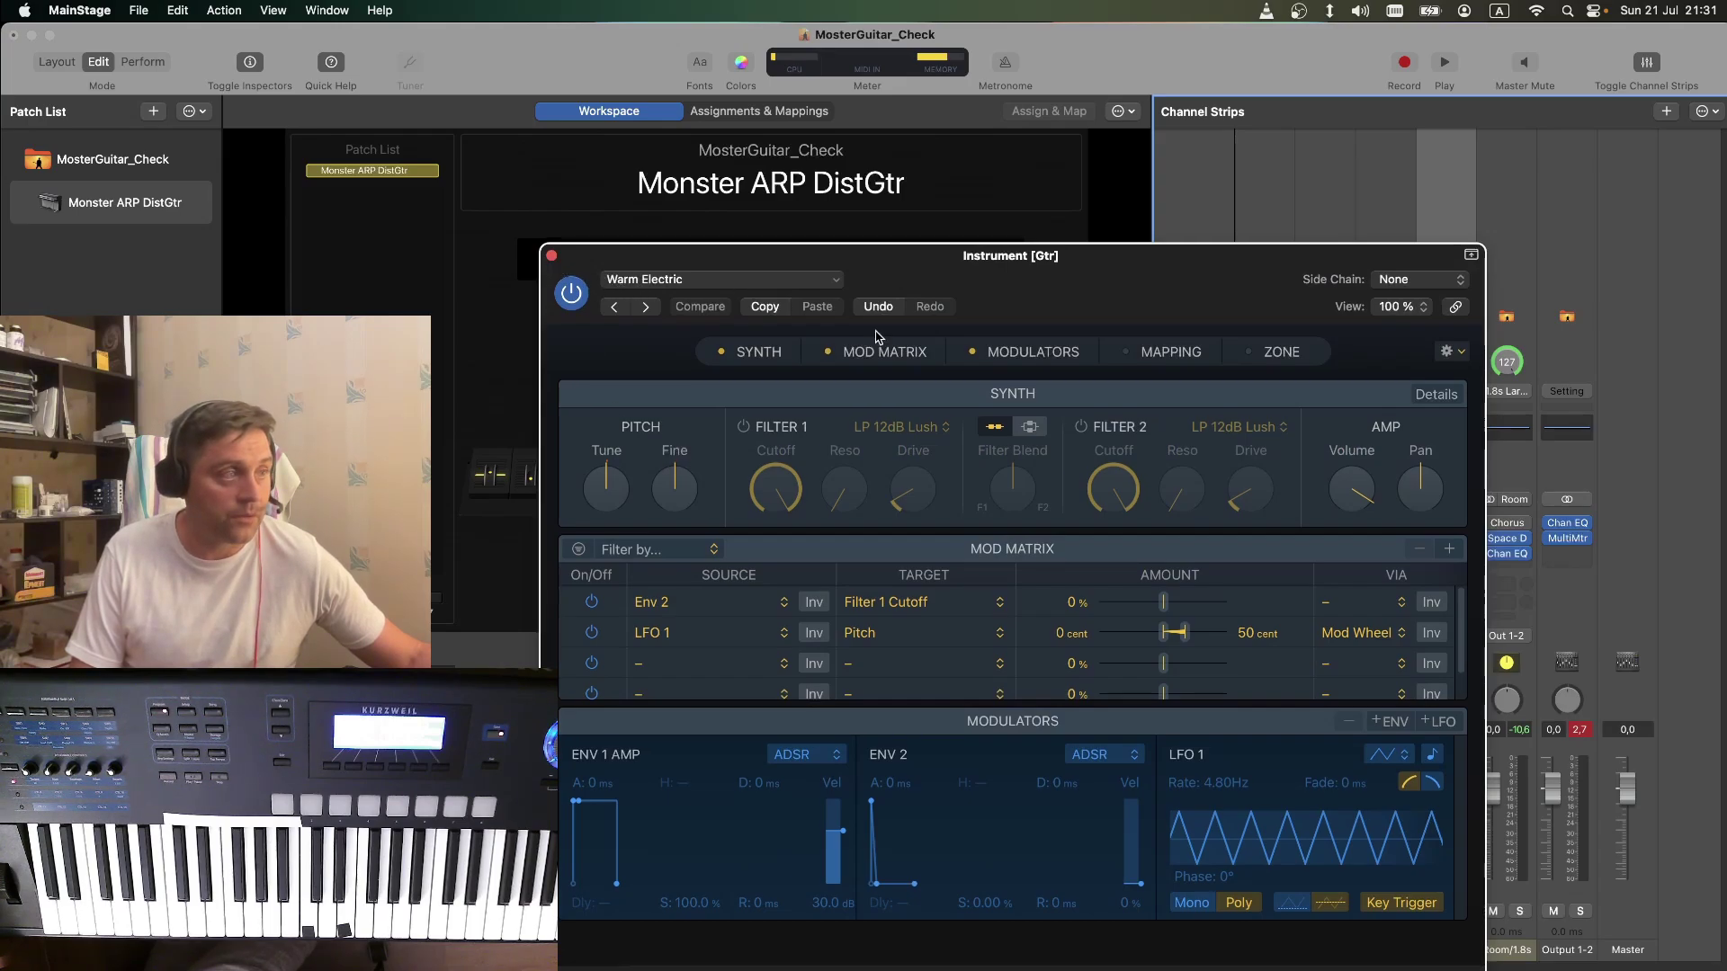
{"action": "left_click", "coordinate": [552, 257]}
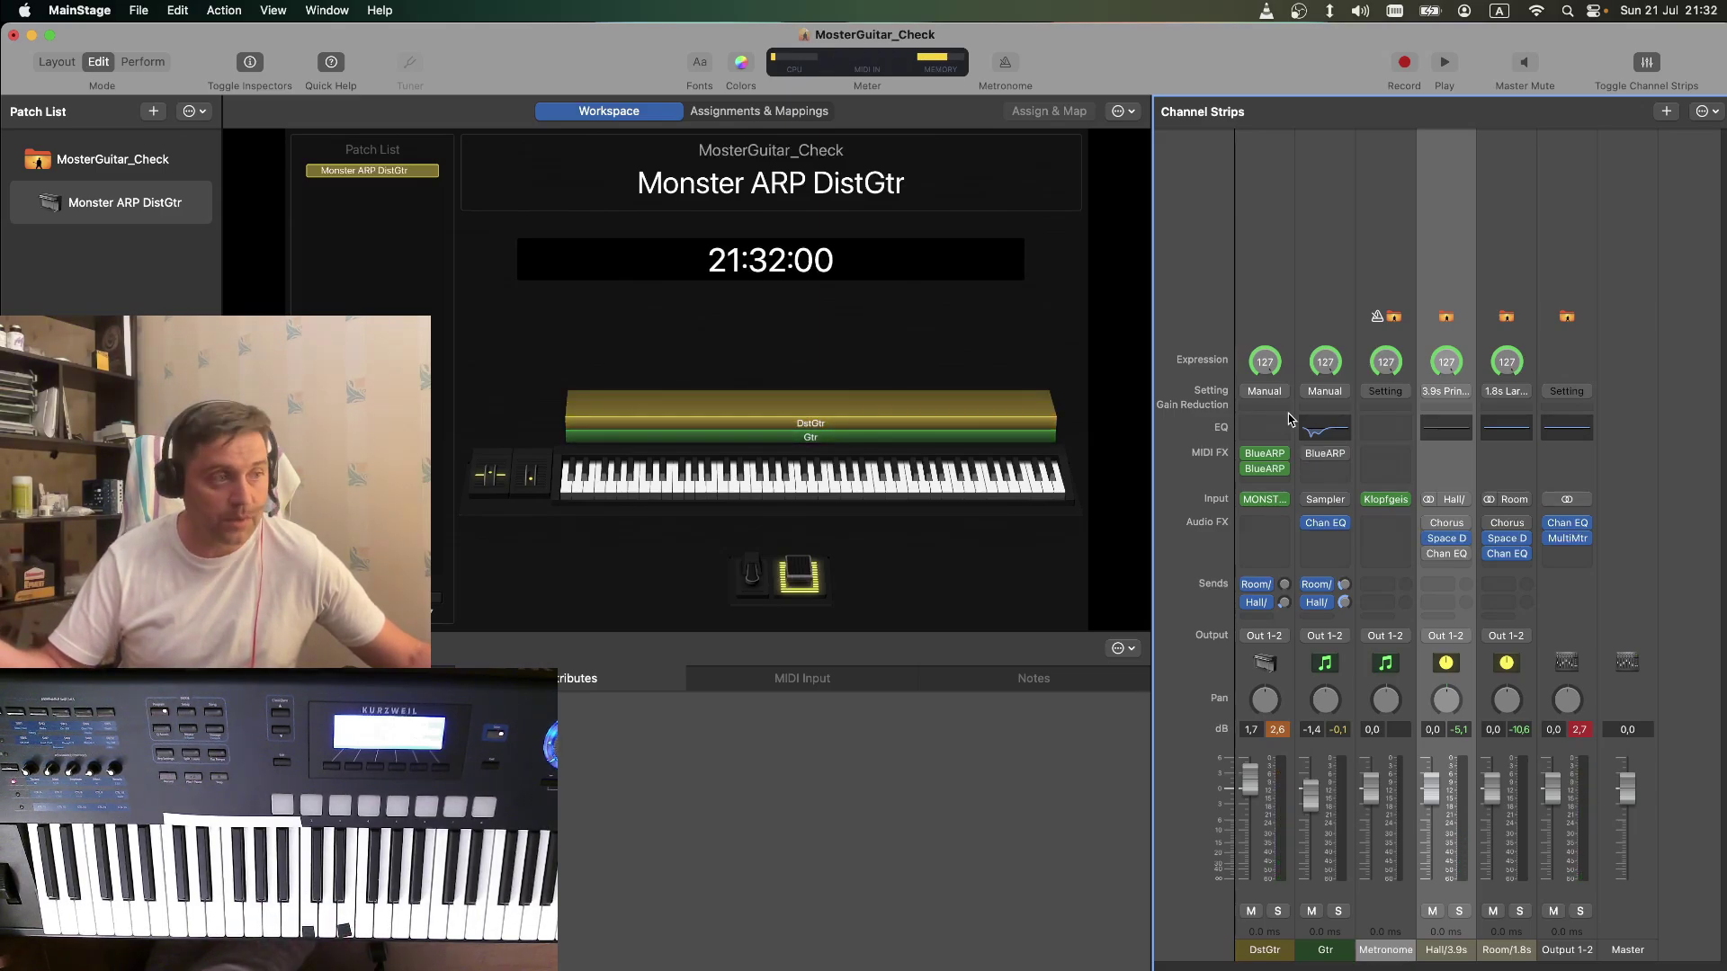
Bypass the first BlueARP MIDI FX on the DstGtr channel strip
{"action": "mouse_move", "coordinate": [1259, 501]}
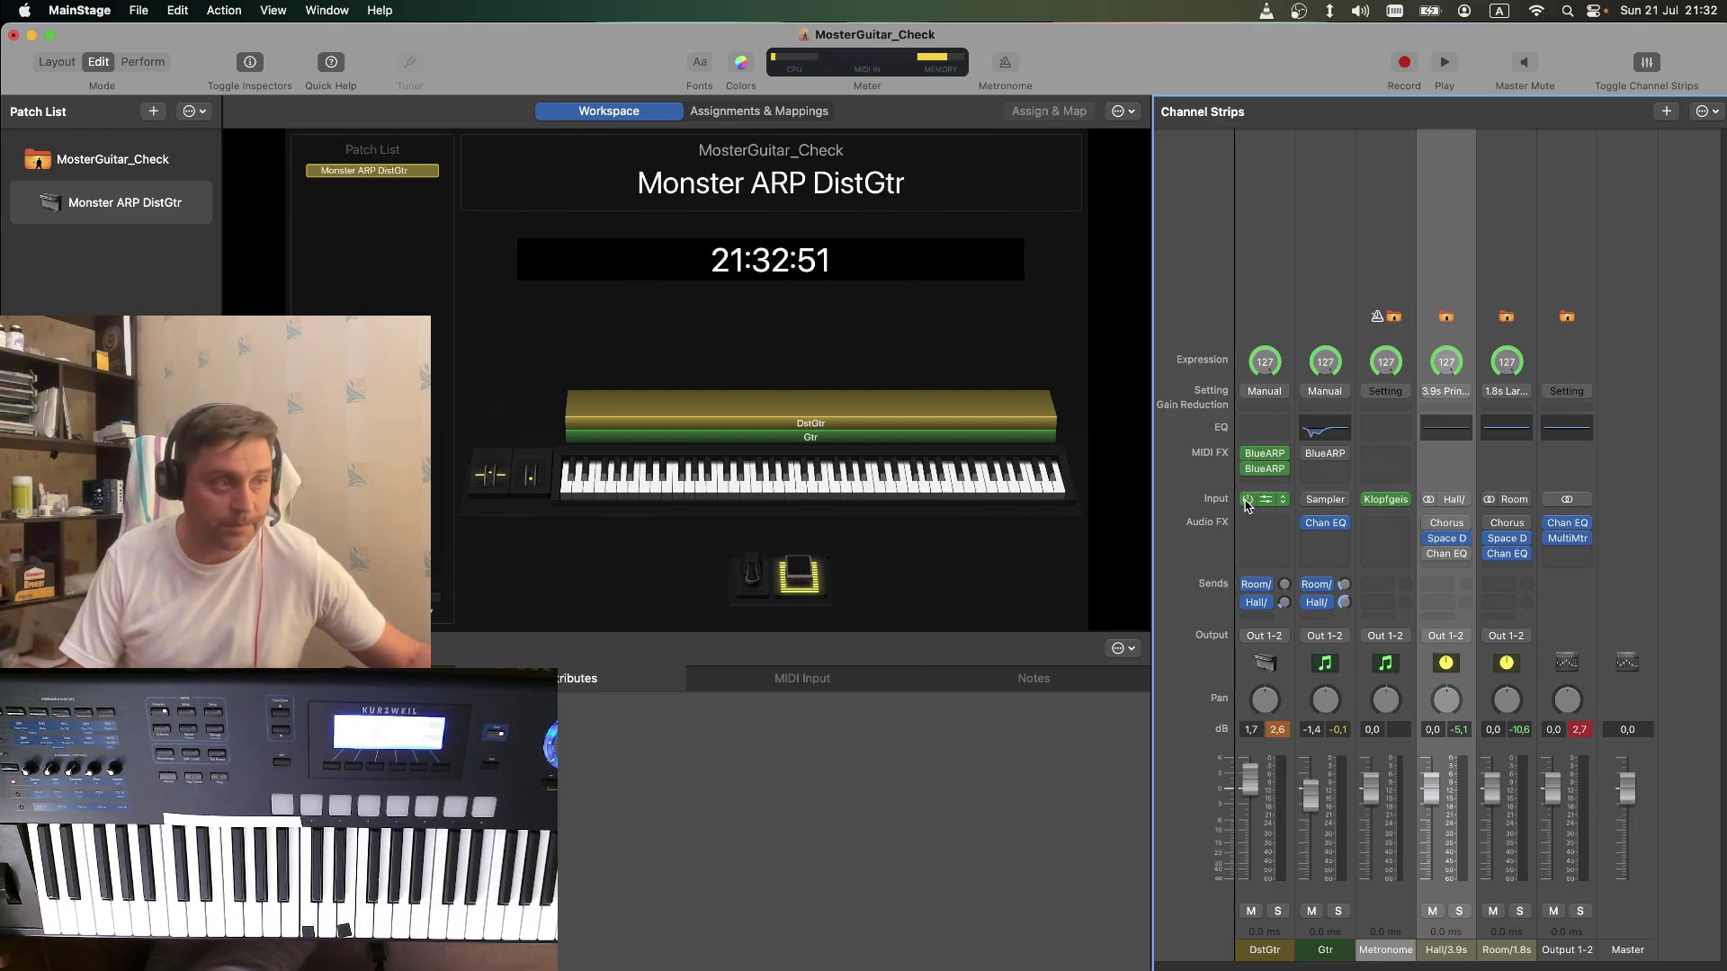
{"action": "left_click", "coordinate": [1248, 472]}
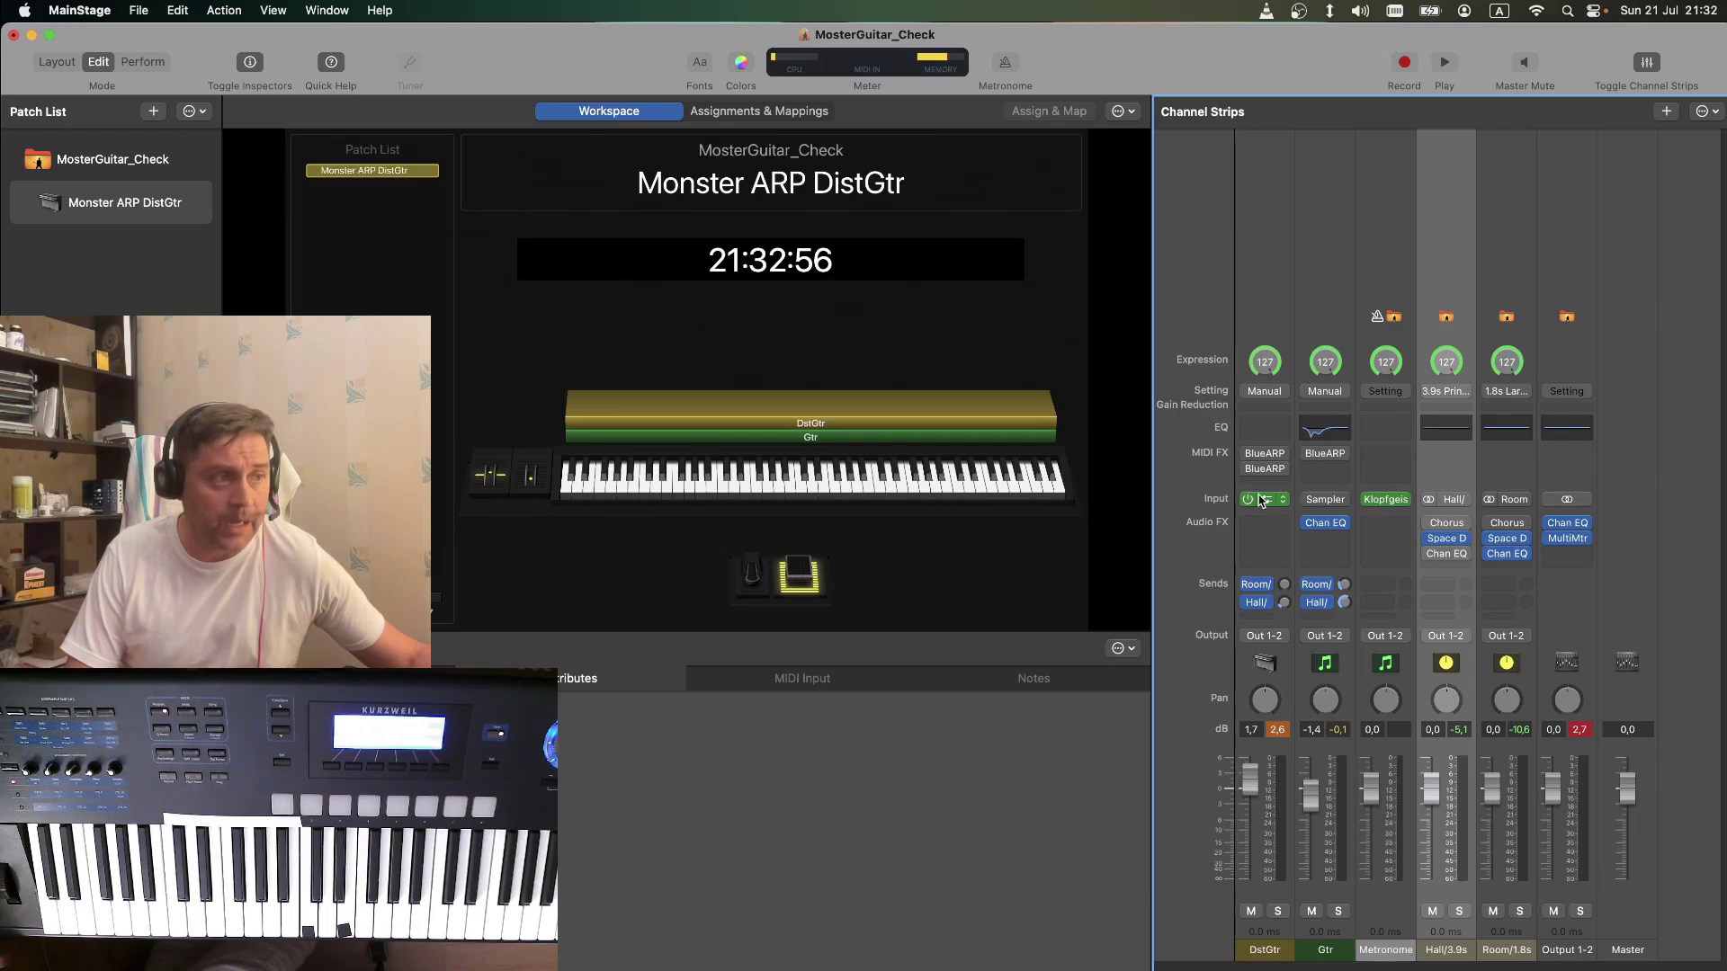
Reopen DstGtr's Monster Guitar and display its CHORD MODE preset list
{"action": "left_click", "coordinate": [1265, 501]}
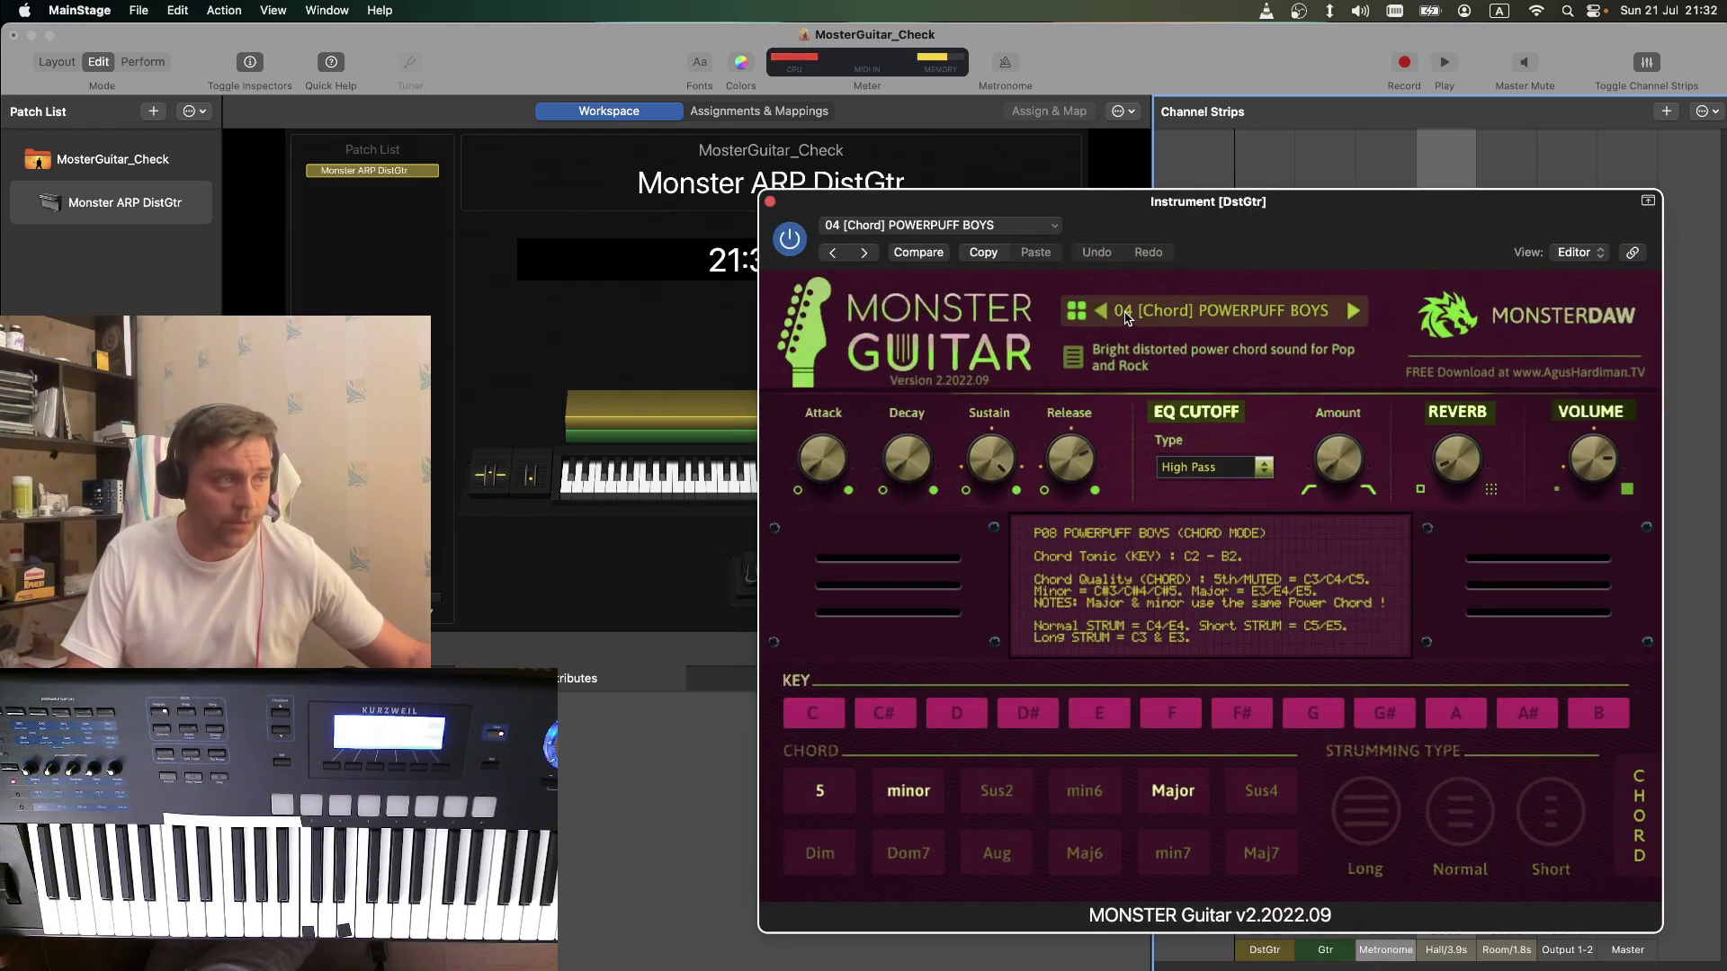
{"action": "left_click", "coordinate": [769, 202]}
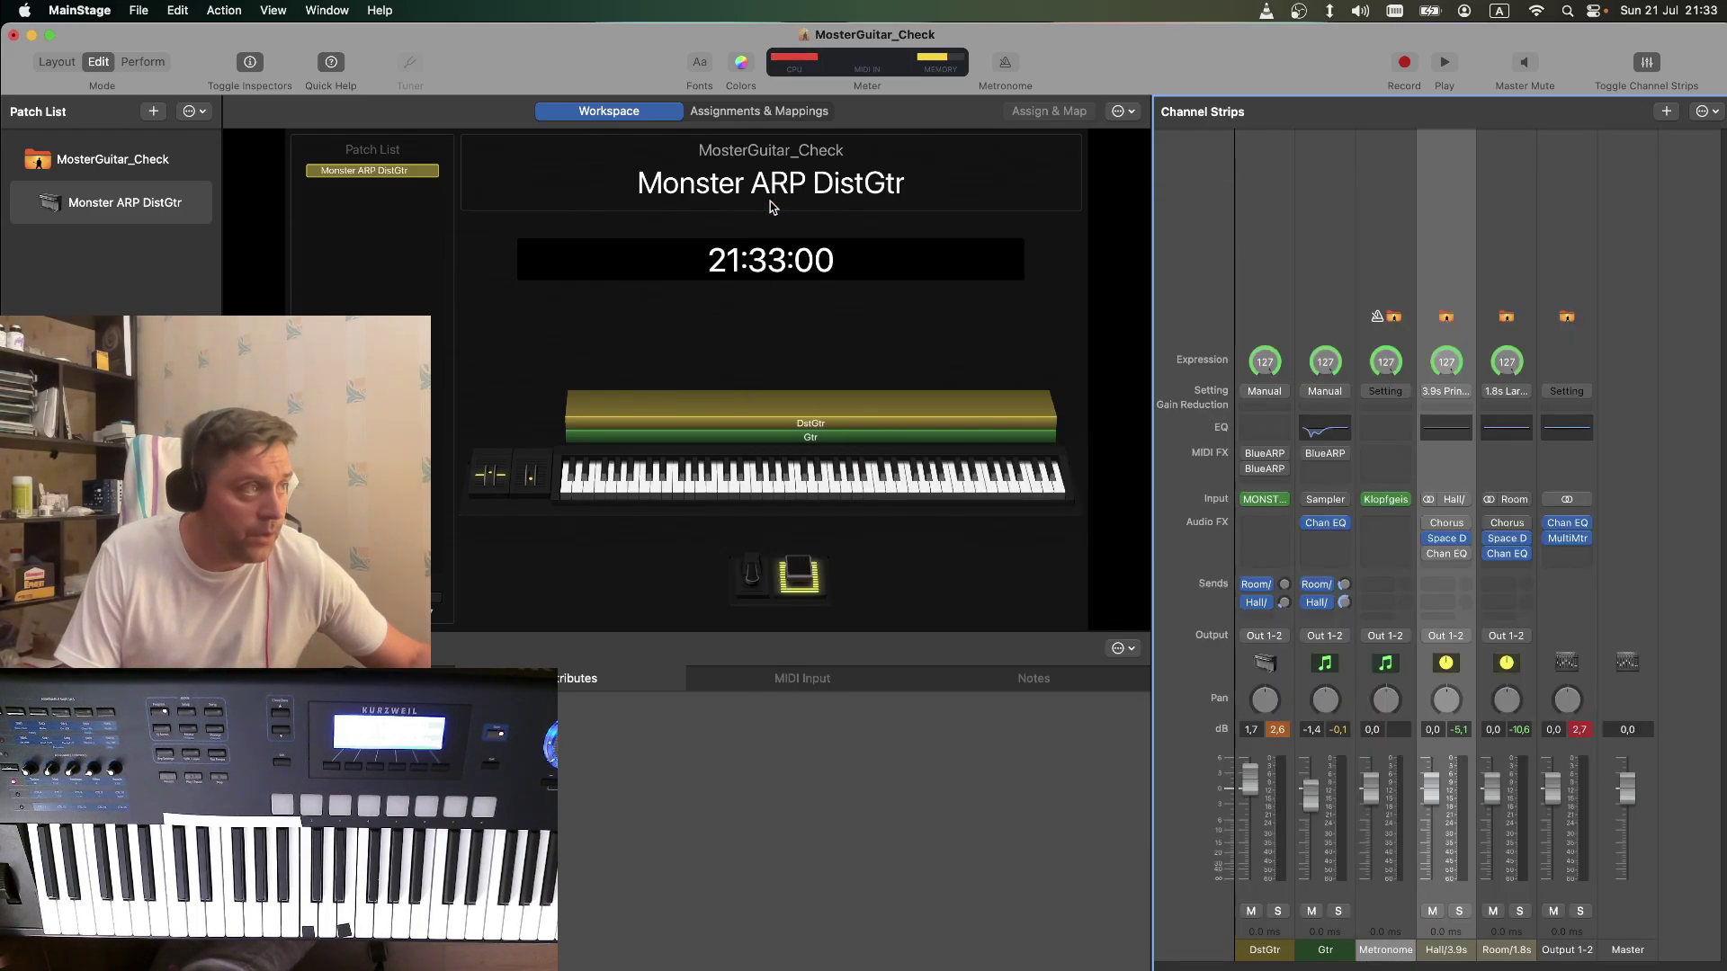
{"action": "left_click", "coordinate": [1264, 503]}
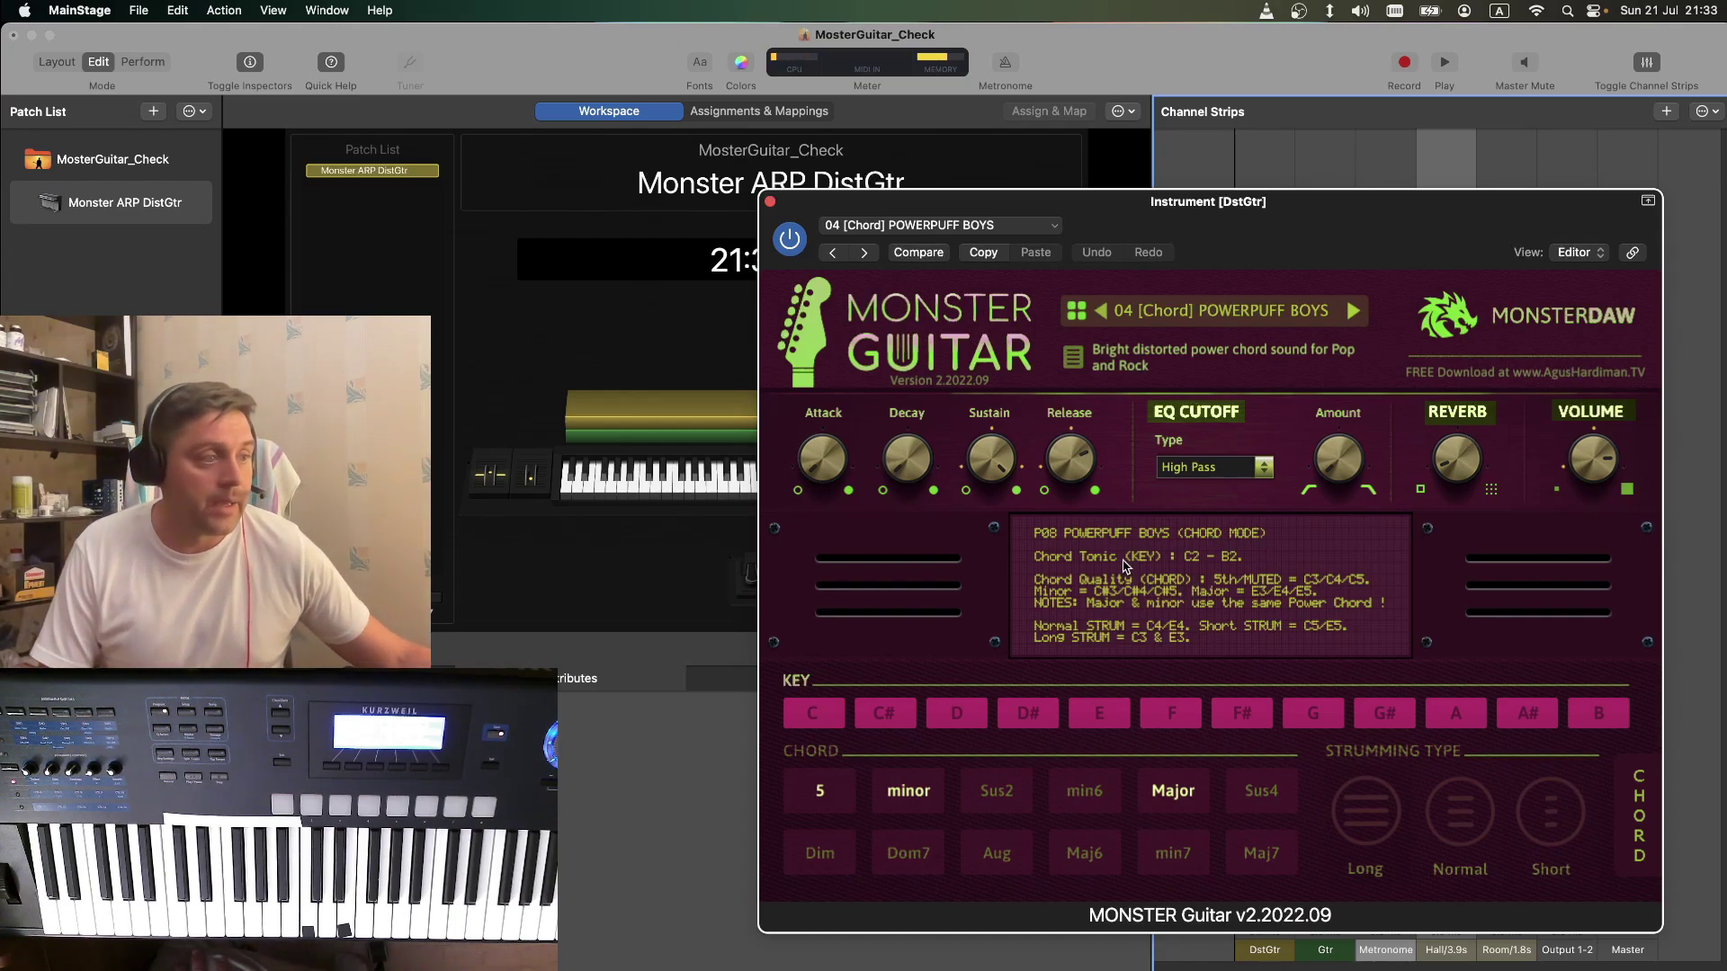
{"action": "left_click", "coordinate": [1205, 315]}
{"action": "mouse_move", "coordinate": [1155, 321]}
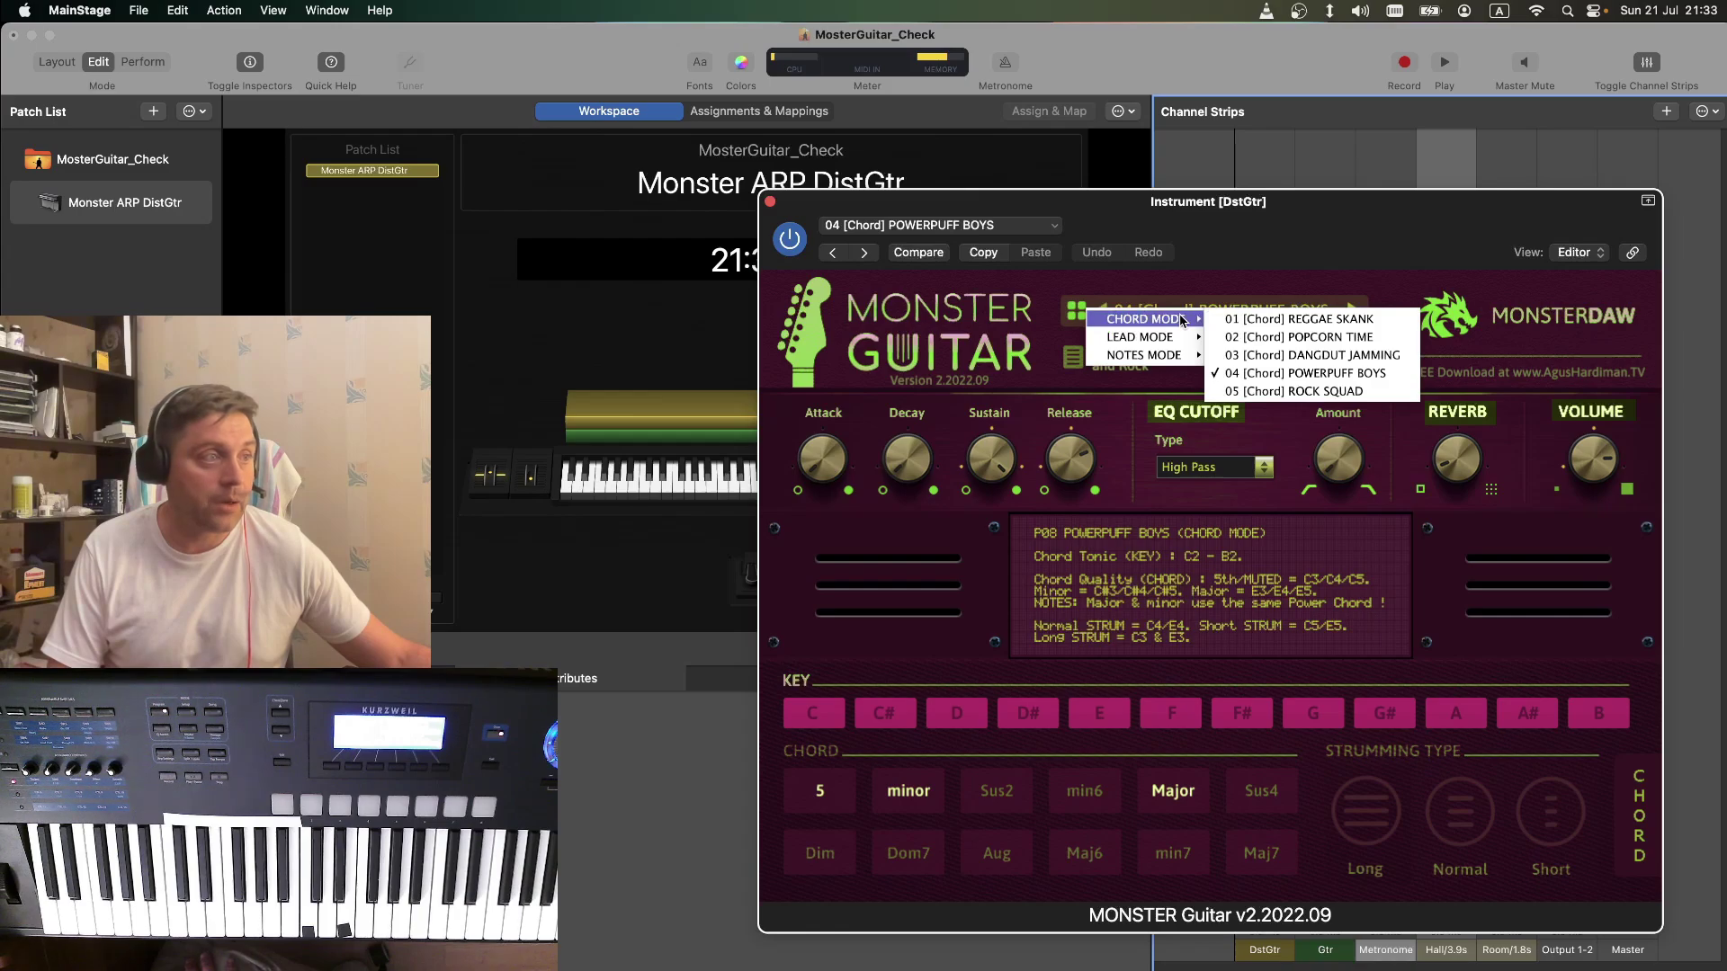
Close the CHORD MODE preset popup, keeping the 04 [Chord] POWERPUFF BOYS preset
{"action": "left_click", "coordinate": [994, 559]}
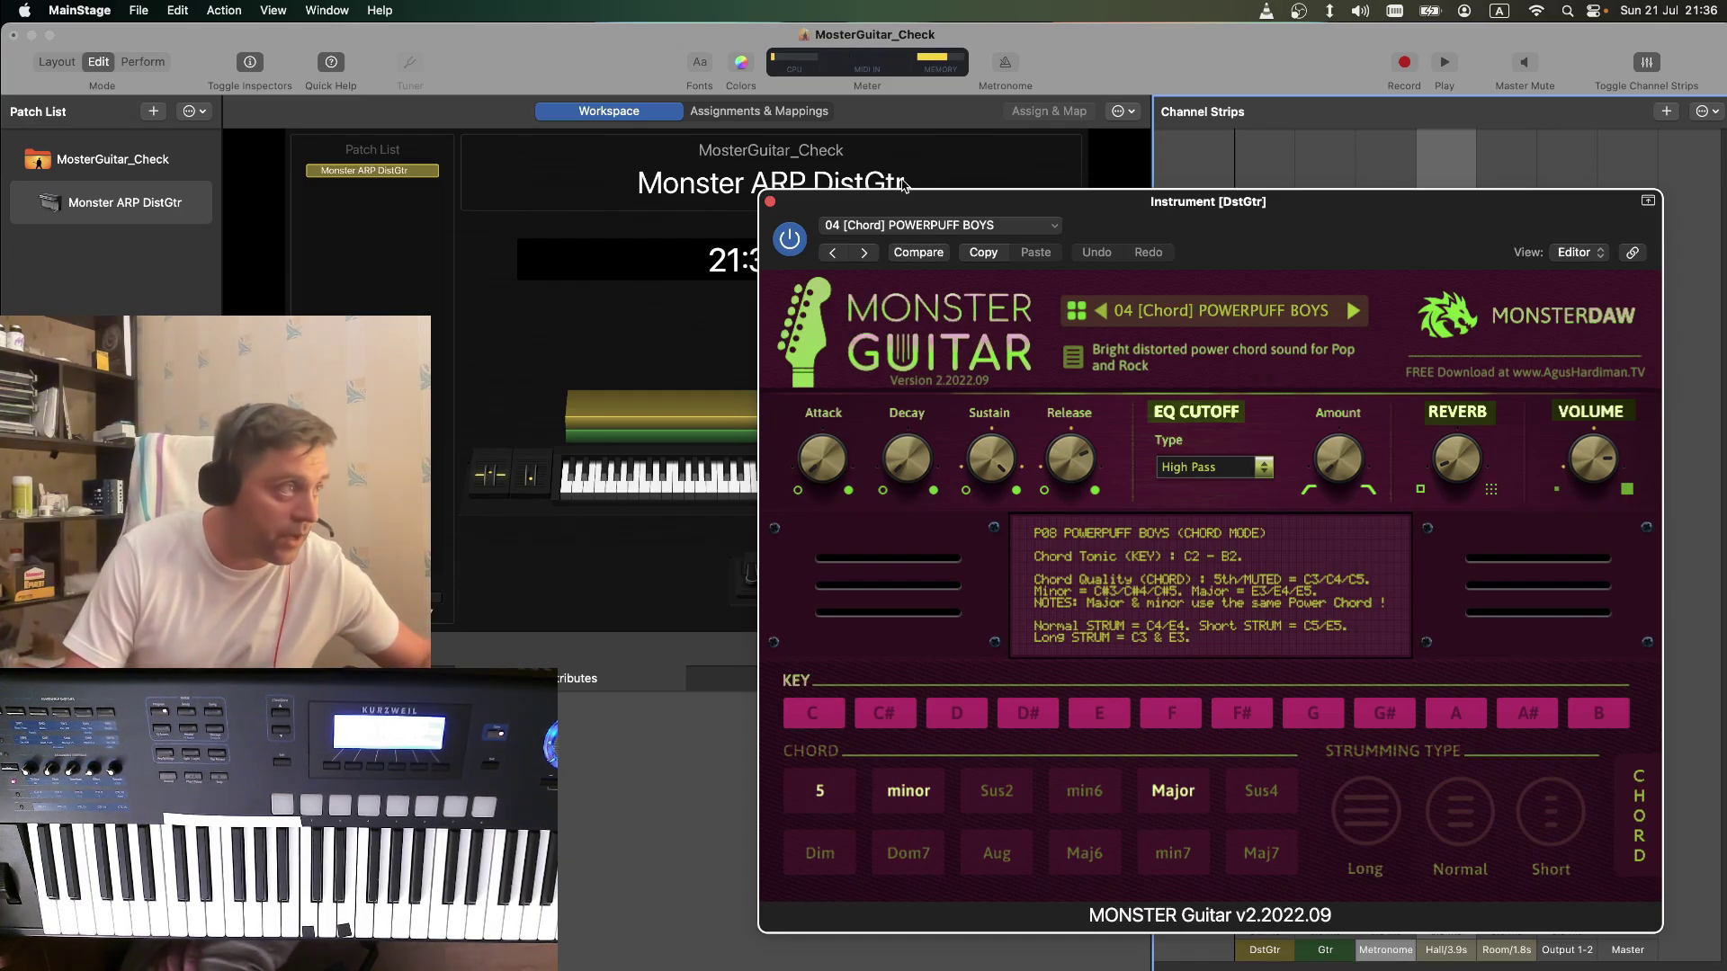
Close Monster Guitar and open DstGtr's BlueARP on the MIDI Thru dummy preset, moved right
{"action": "left_click", "coordinate": [770, 202]}
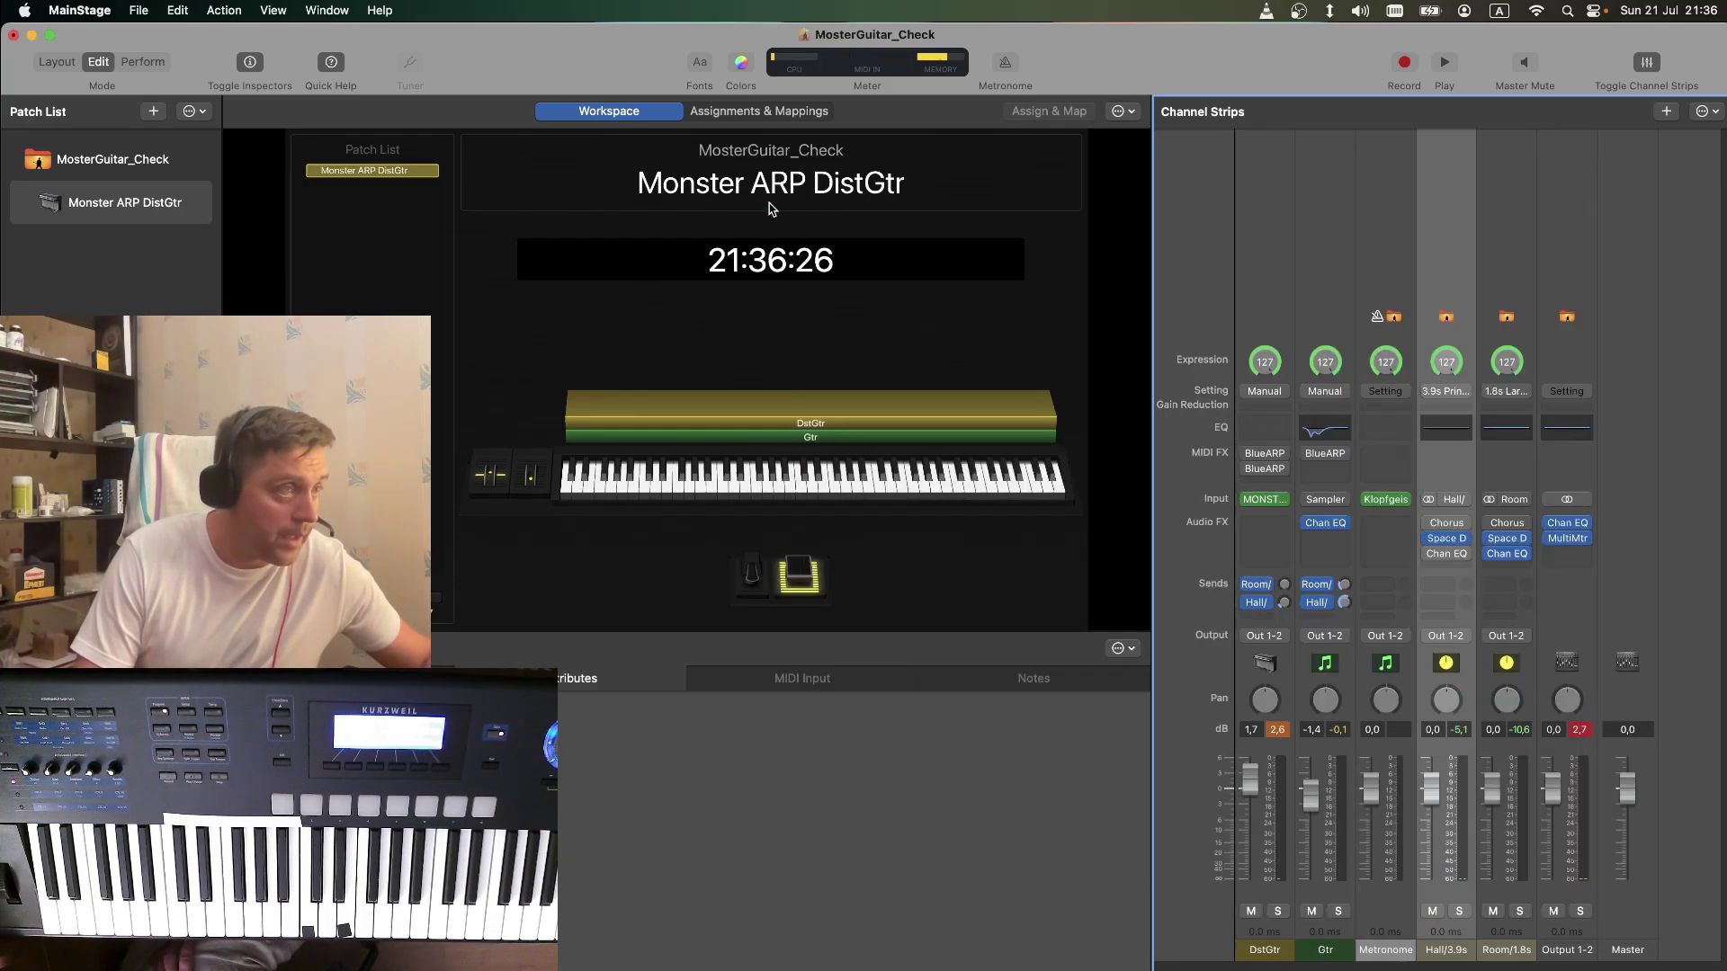
{"action": "left_click", "coordinate": [1259, 461]}
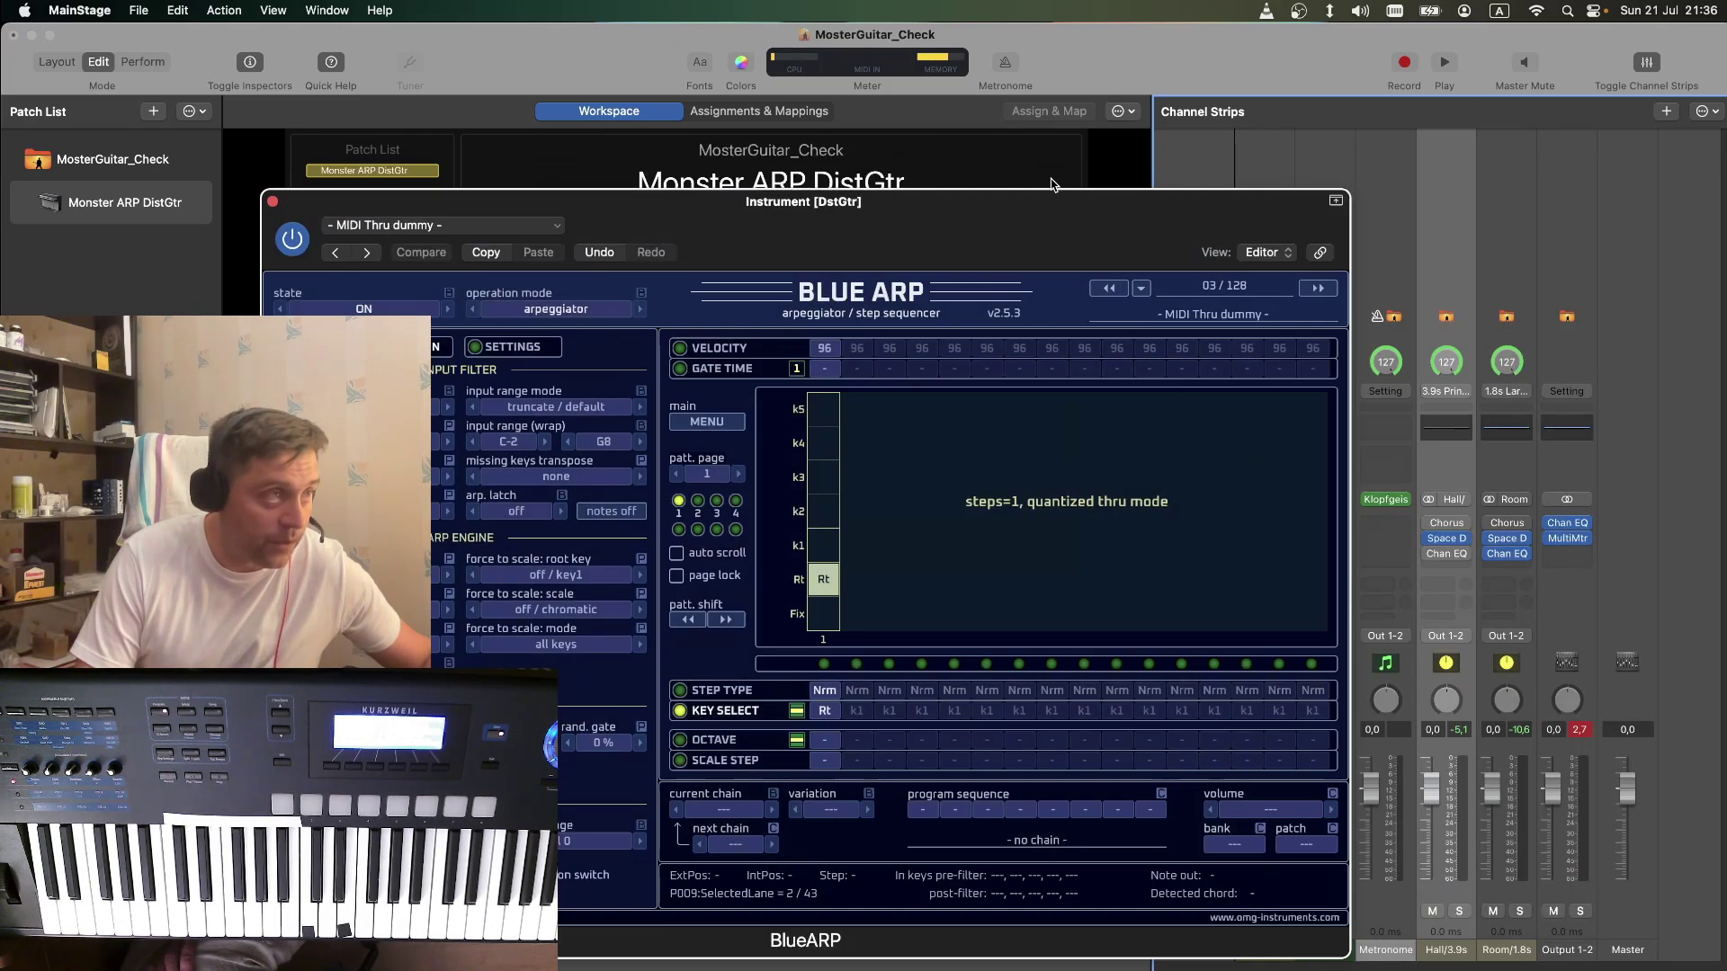
{"action": "left_click_drag", "start_coordinate": [1046, 216], "coordinate": [1416, 211]}
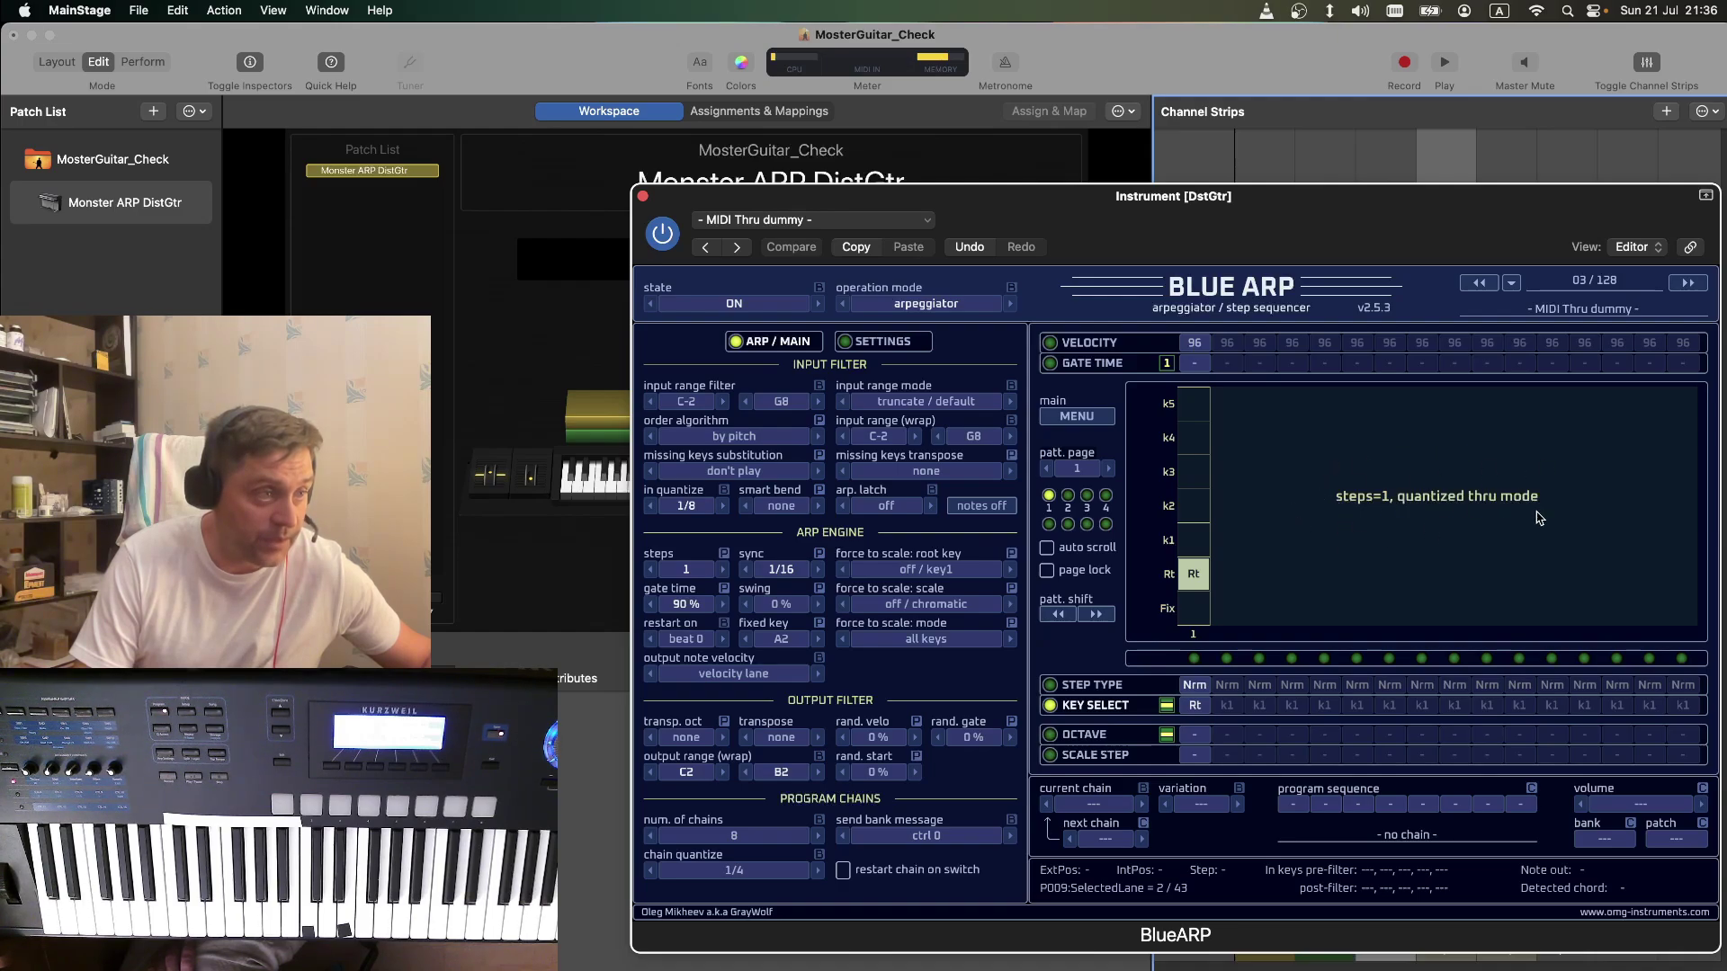
Switch the BlueARP pattern editor to the step type lane and back to key select
{"action": "left_click", "coordinate": [1078, 686]}
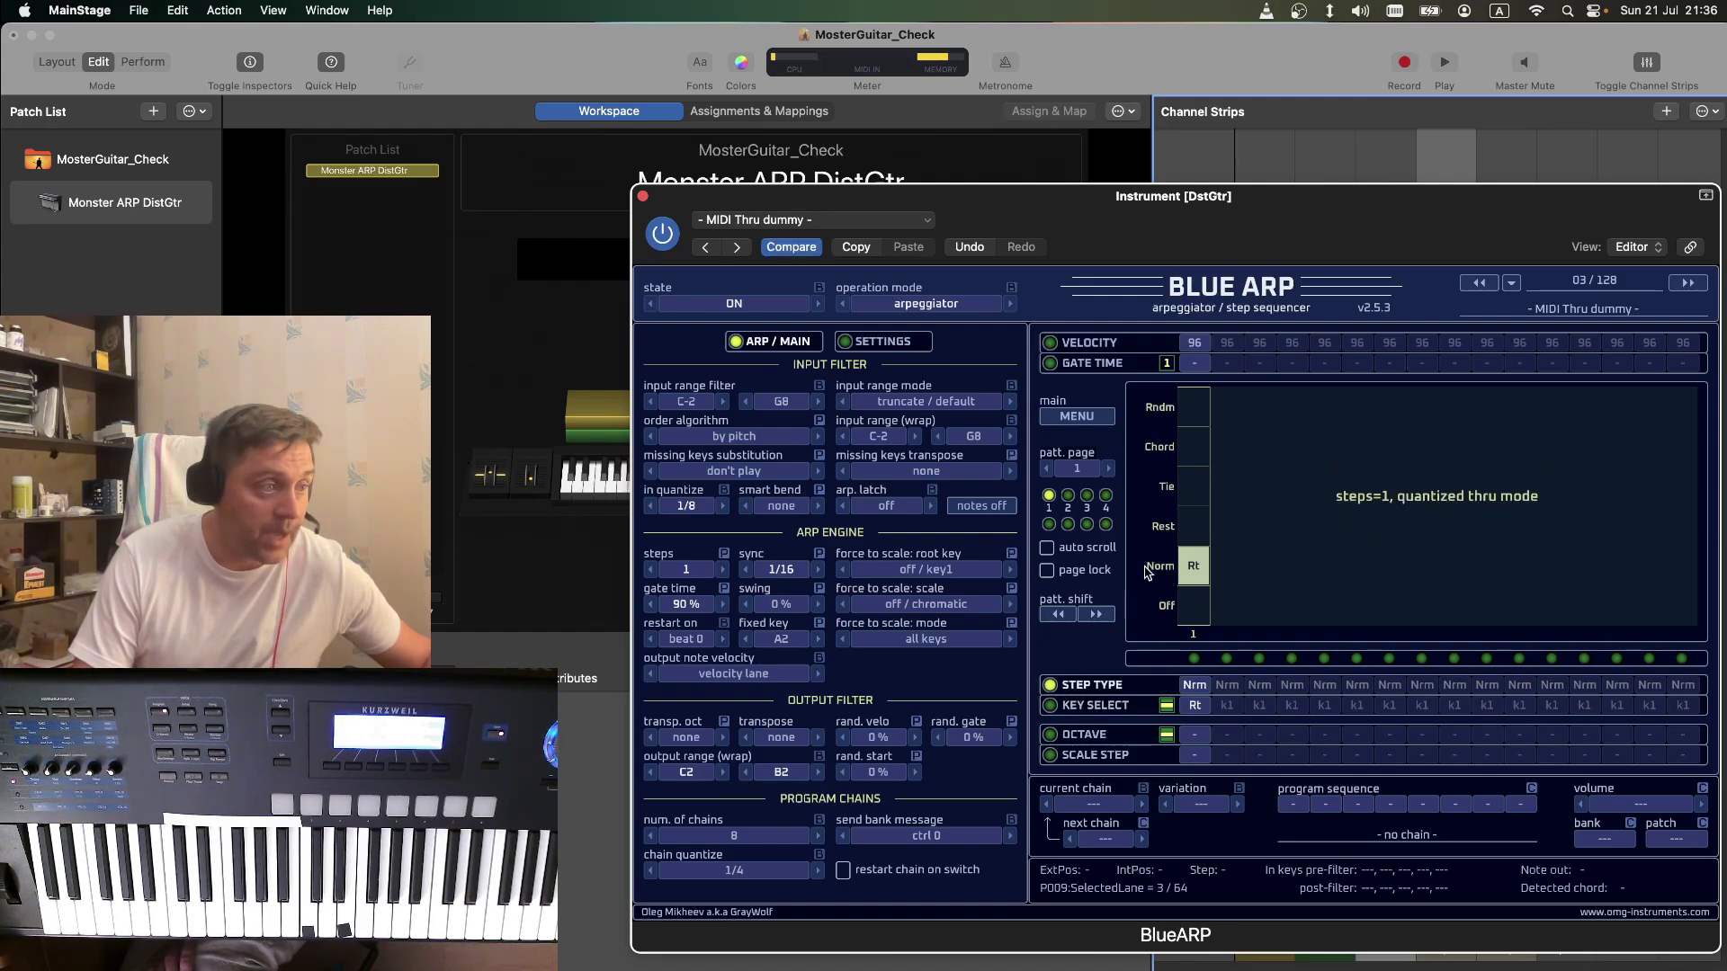
{"action": "left_click", "coordinate": [1065, 707]}
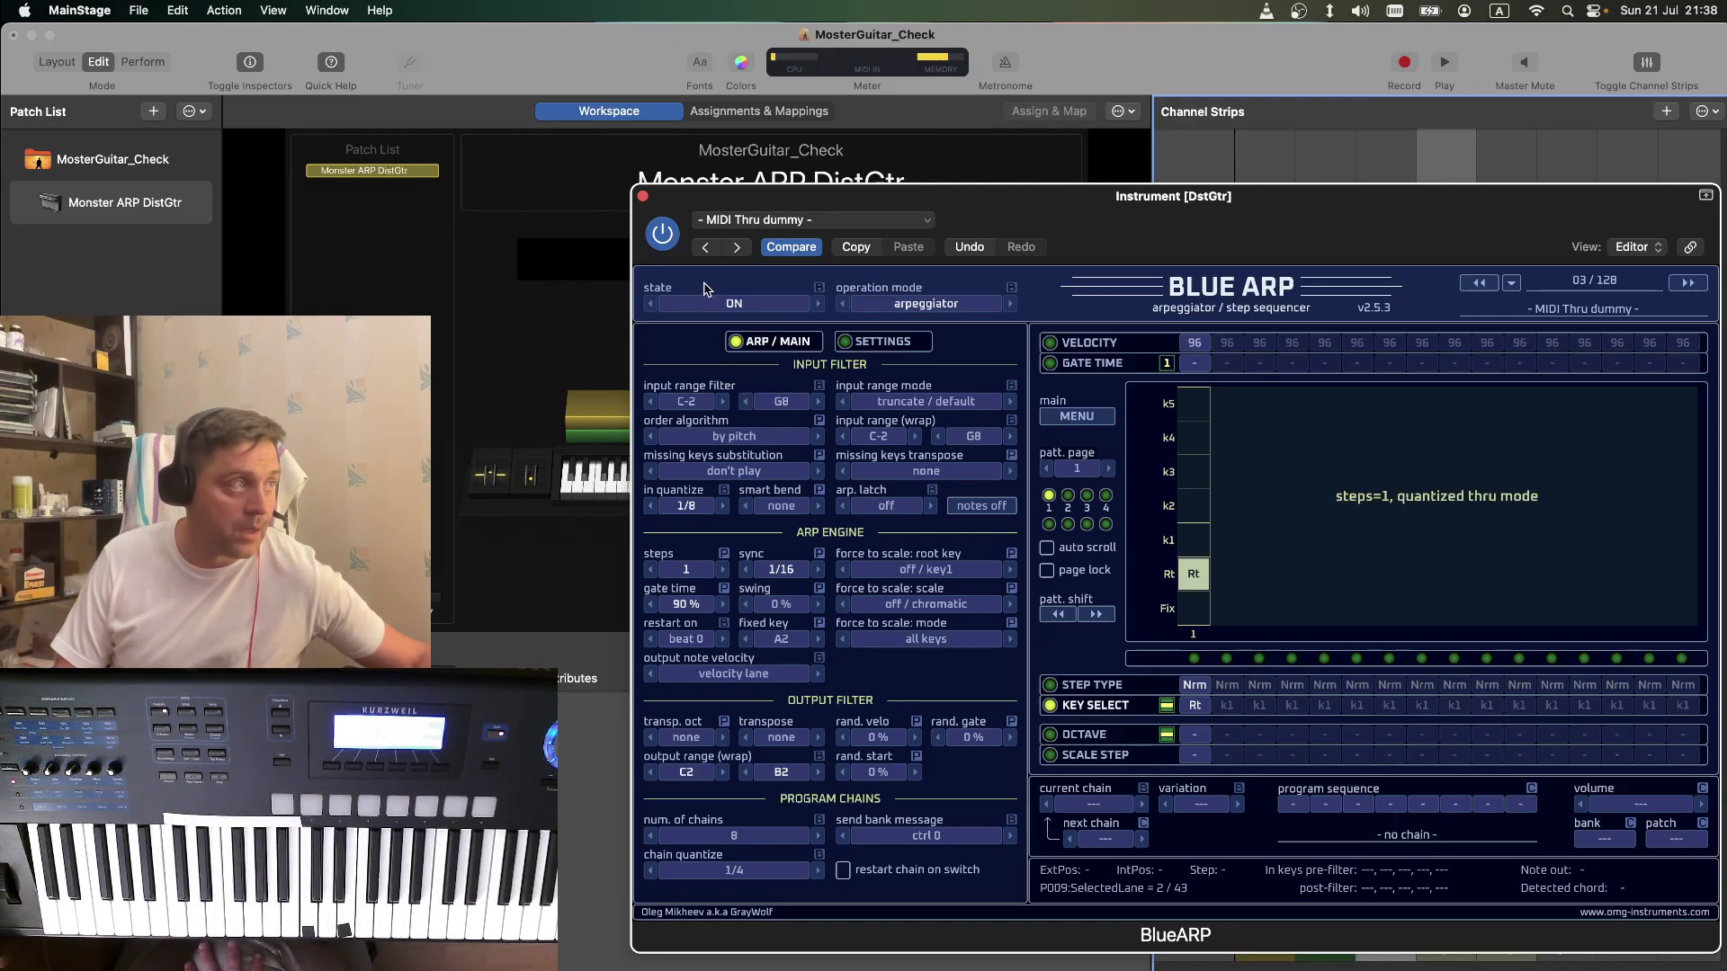
Close that BlueARP editor and open DstGtr's second BlueARP instance, moving its window right
{"action": "left_click", "coordinate": [644, 197]}
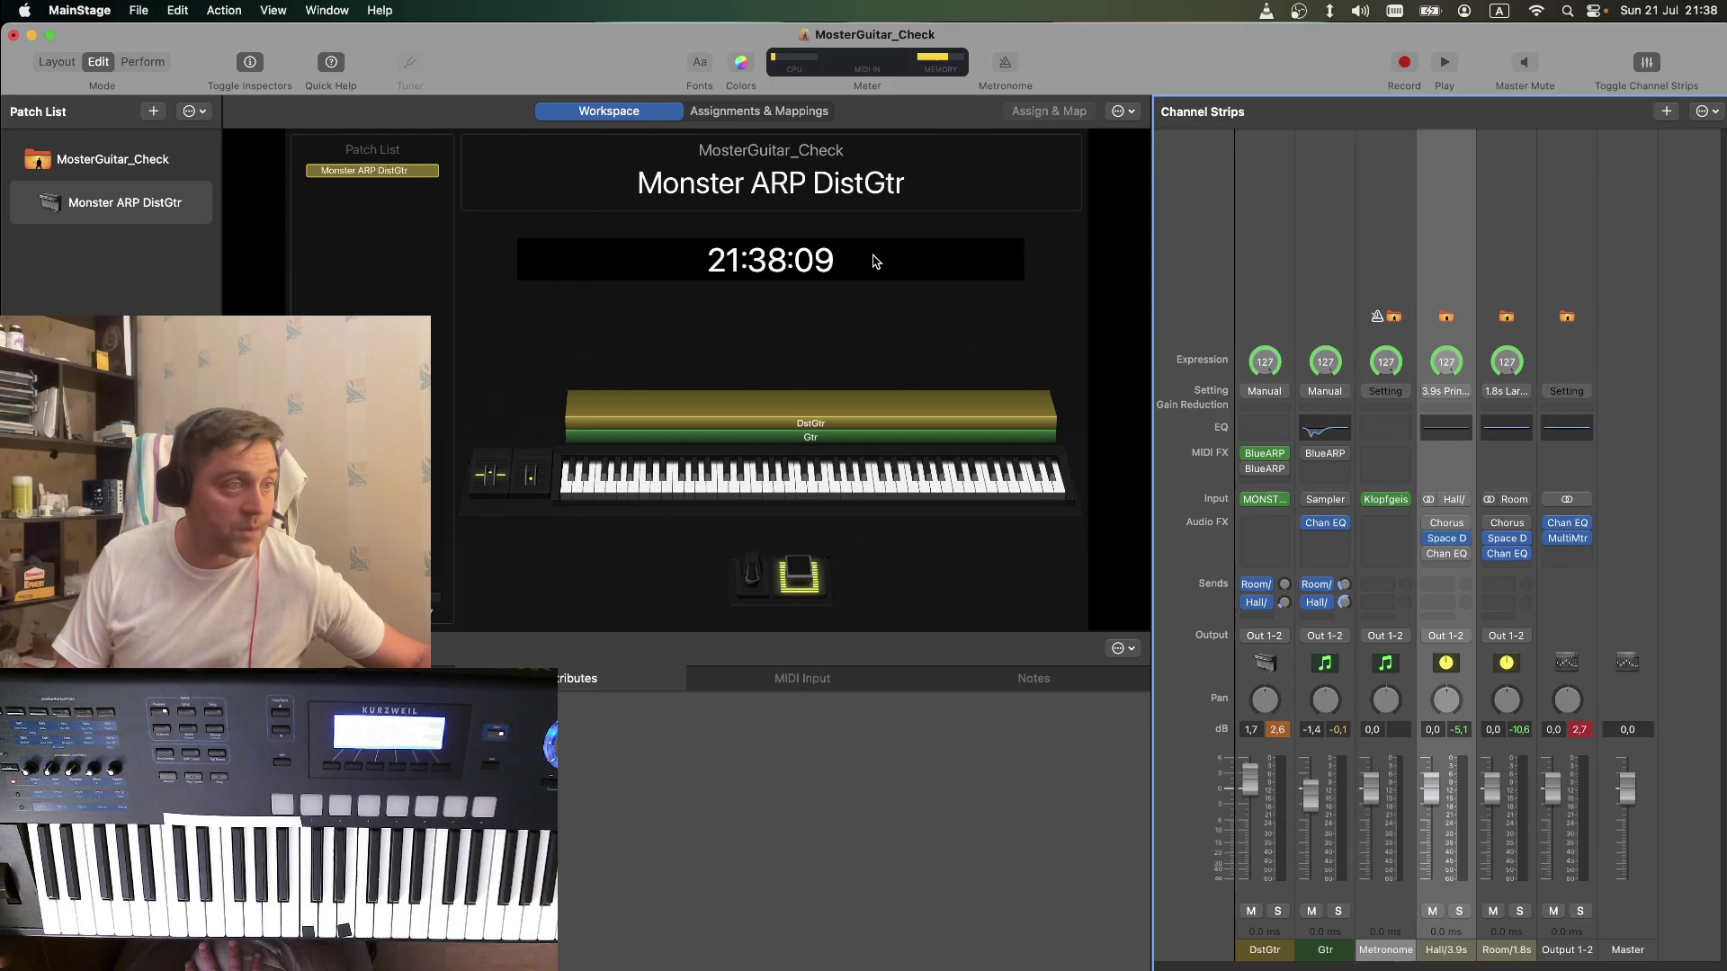
{"action": "left_click", "coordinate": [1267, 471]}
{"action": "left_click_drag", "start_coordinate": [919, 232], "coordinate": [1484, 224]}
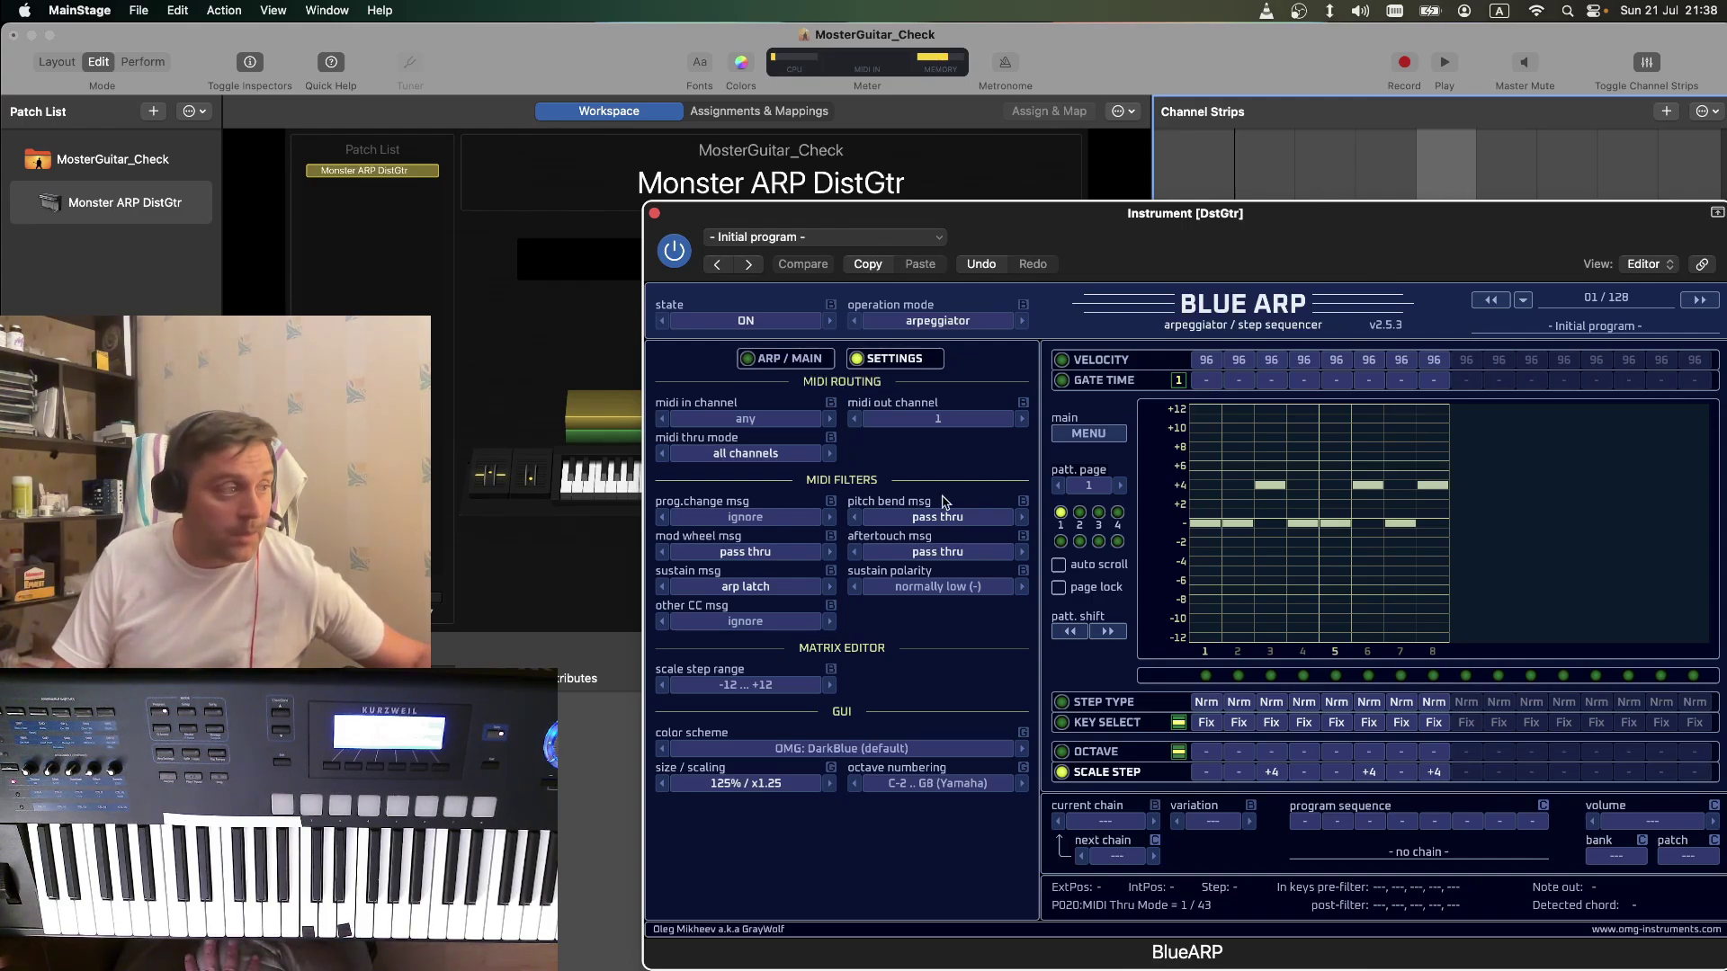
{"action": "left_click", "coordinate": [776, 364]}
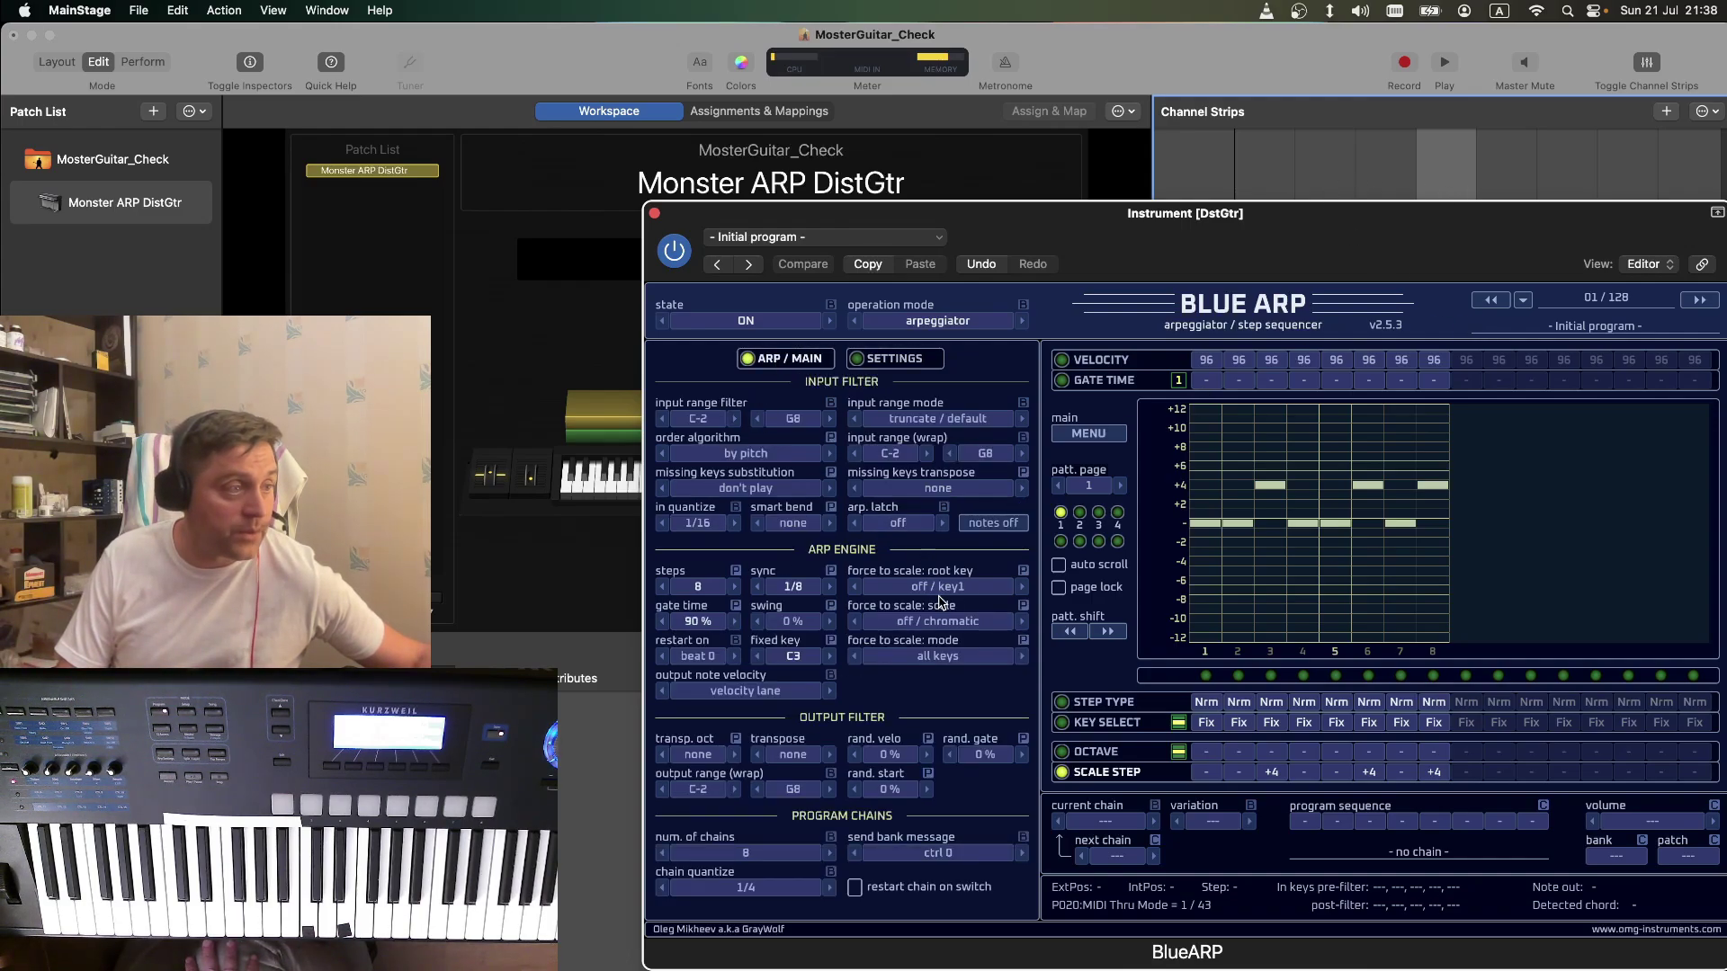
{"action": "left_click", "coordinate": [1110, 725]}
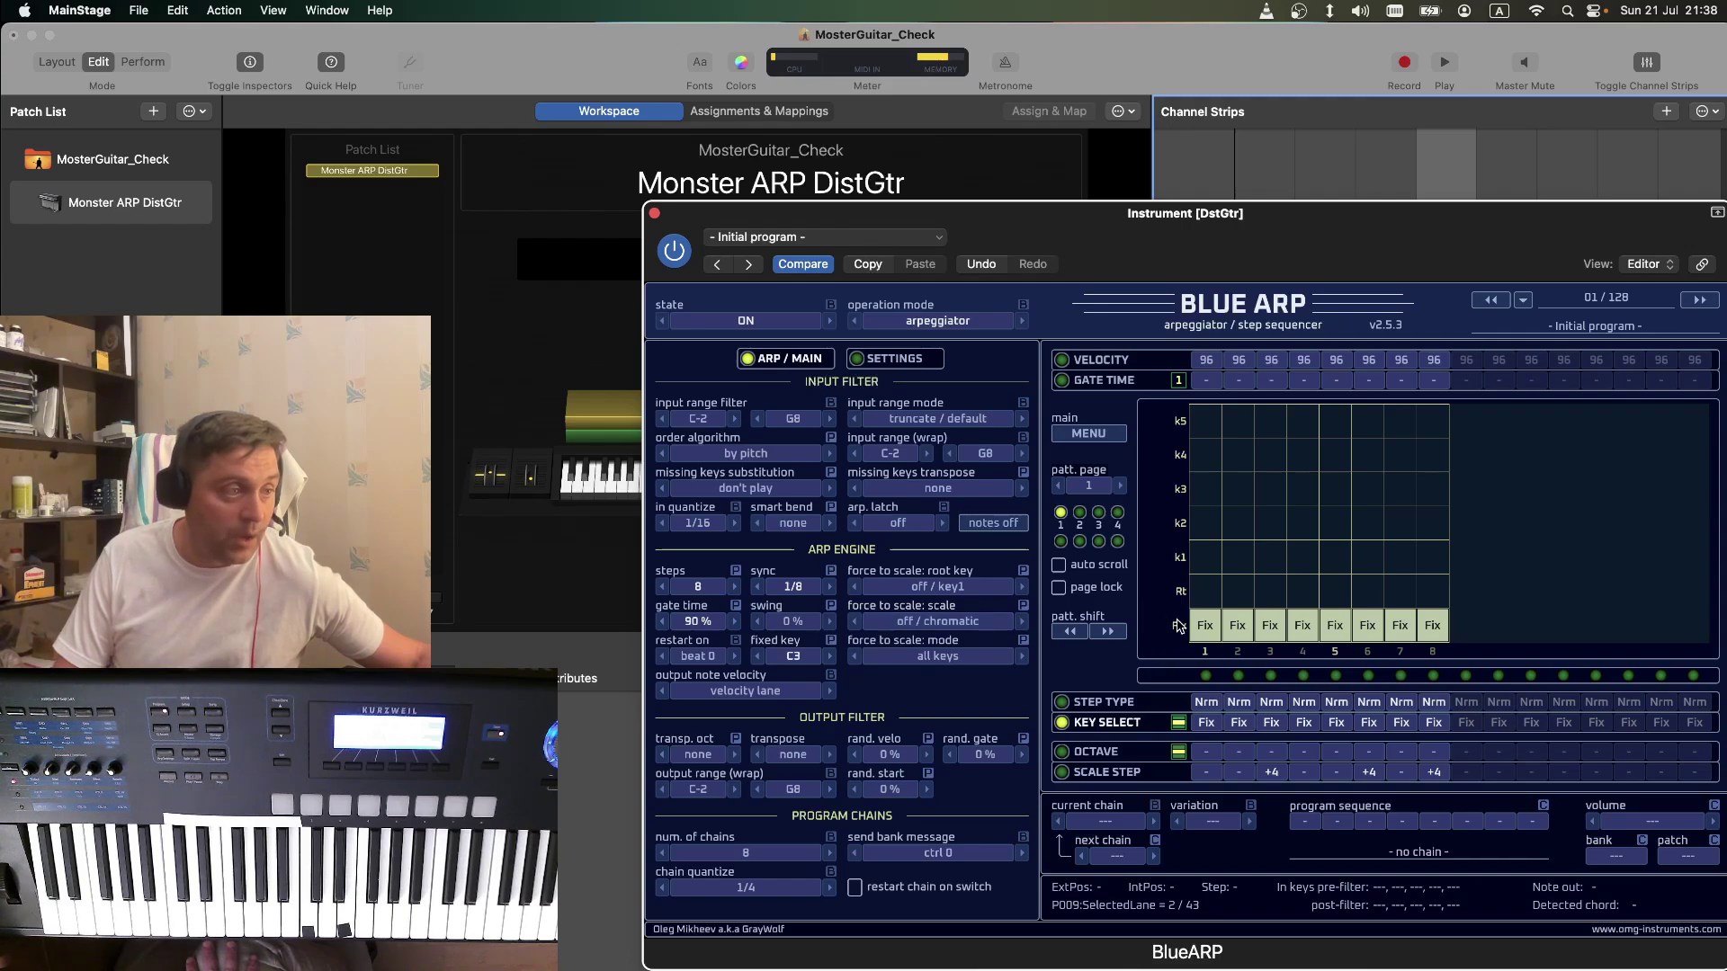
{"action": "left_click", "coordinate": [1125, 776]}
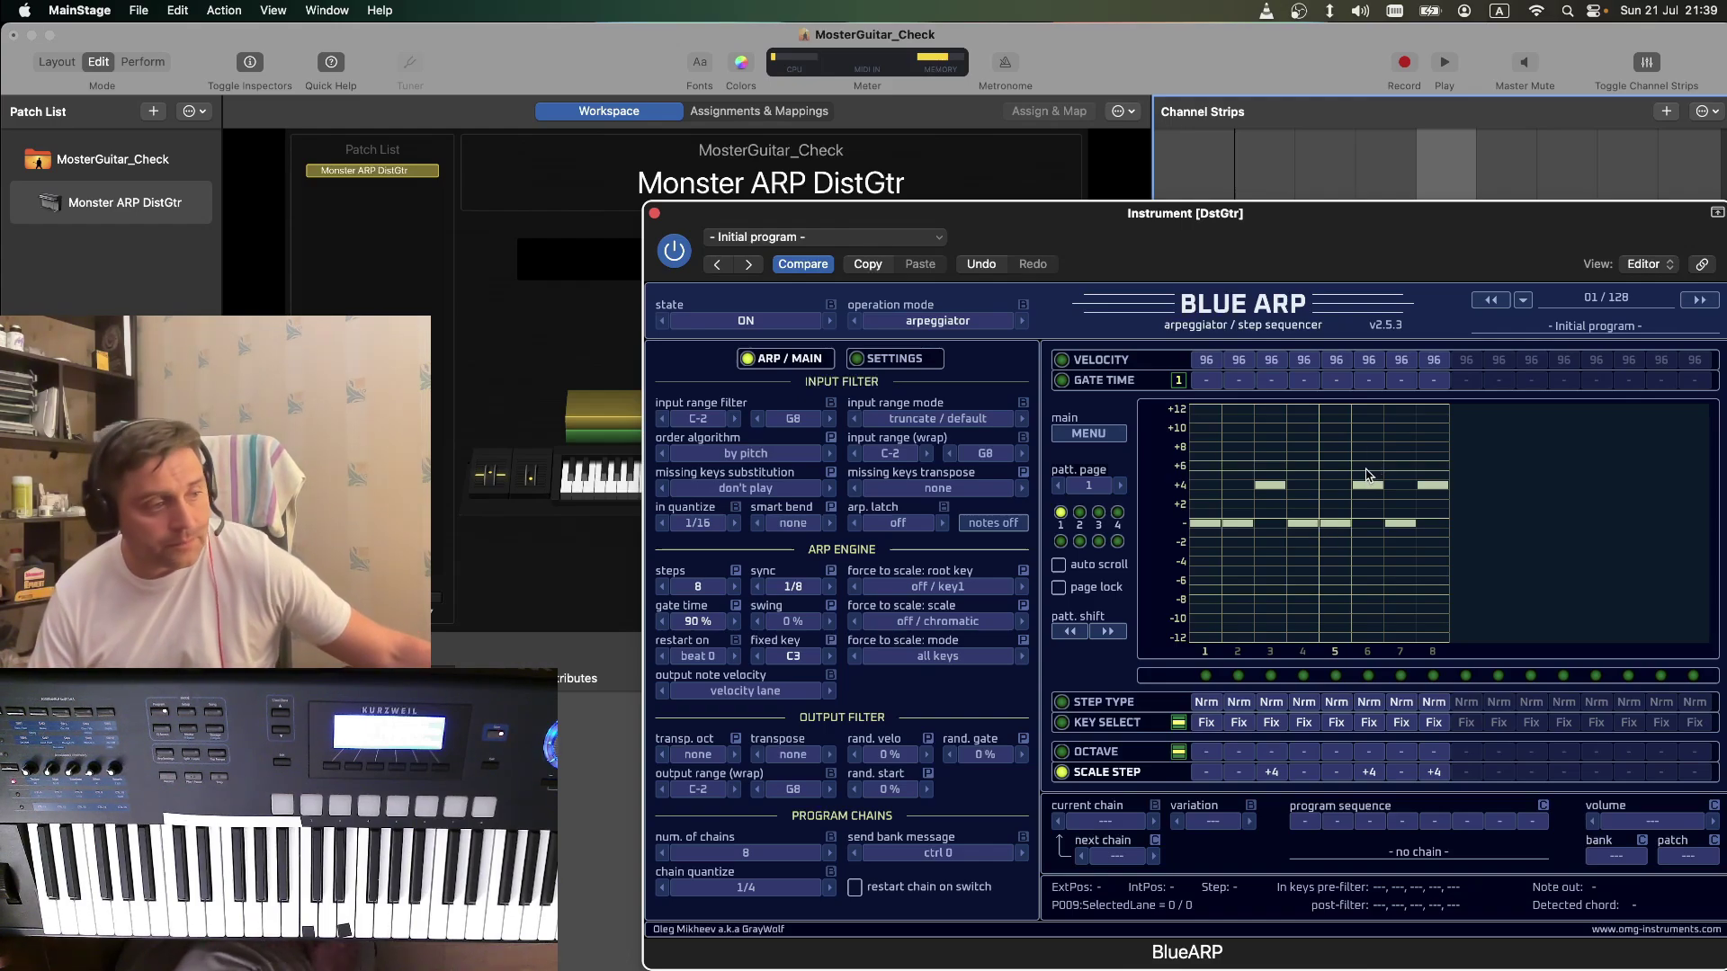
{"action": "left_click", "coordinate": [917, 364]}
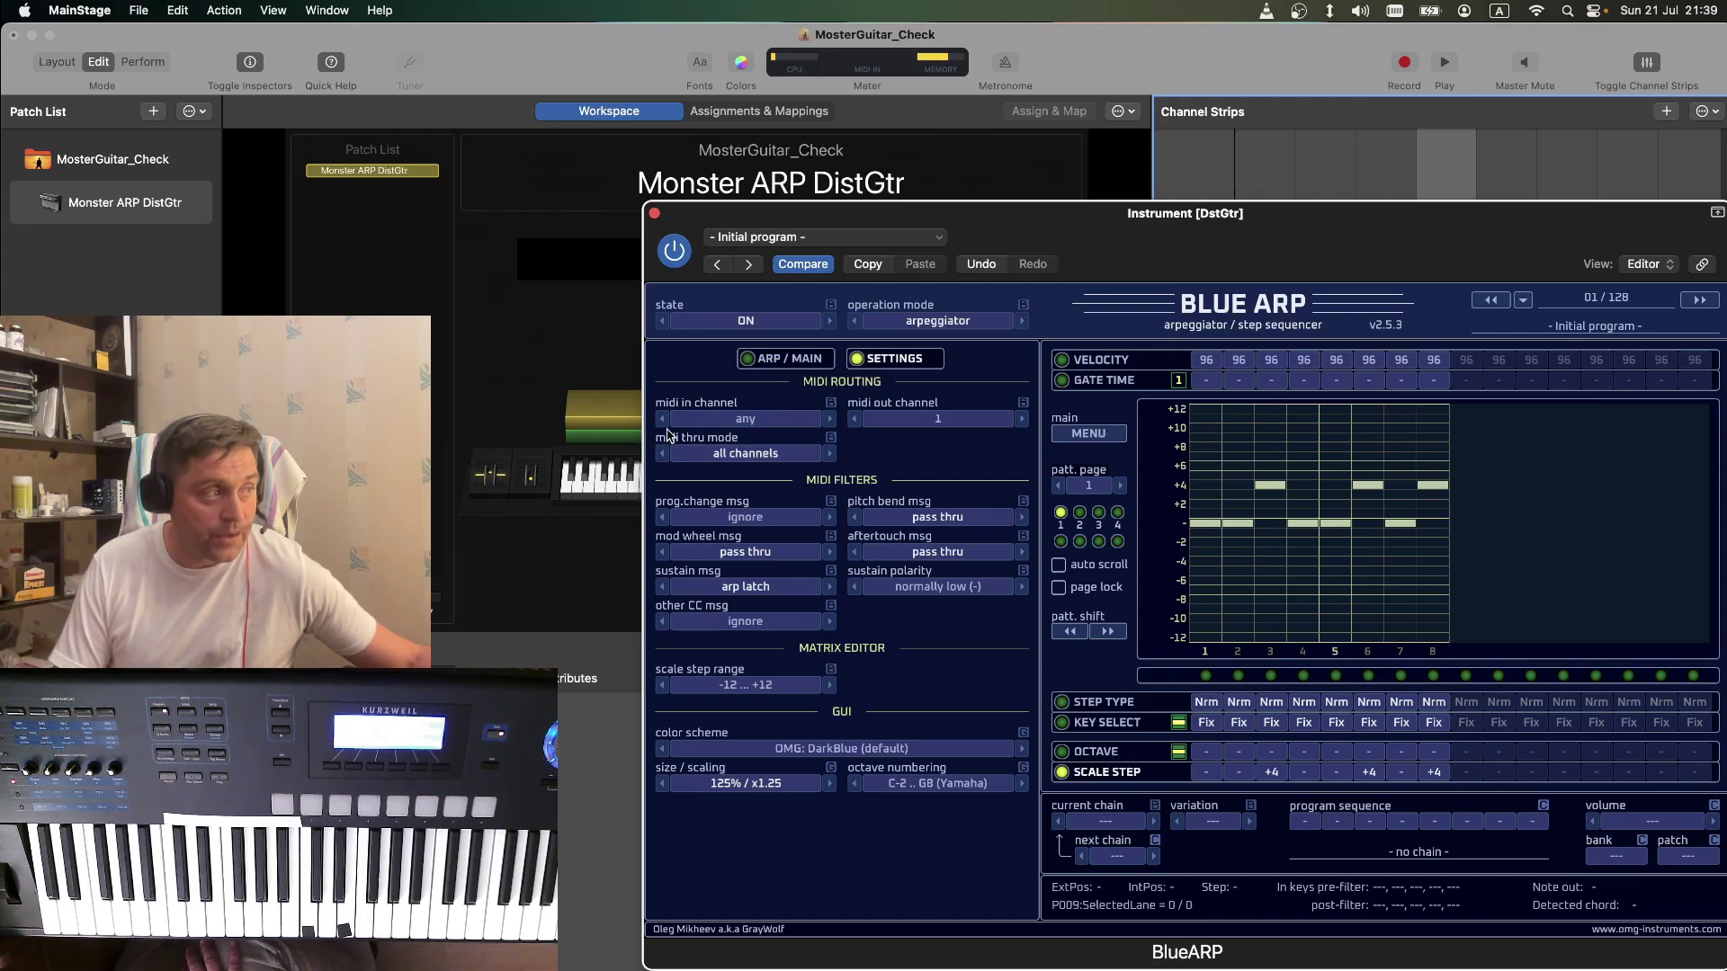
{"action": "left_click", "coordinate": [746, 454]}
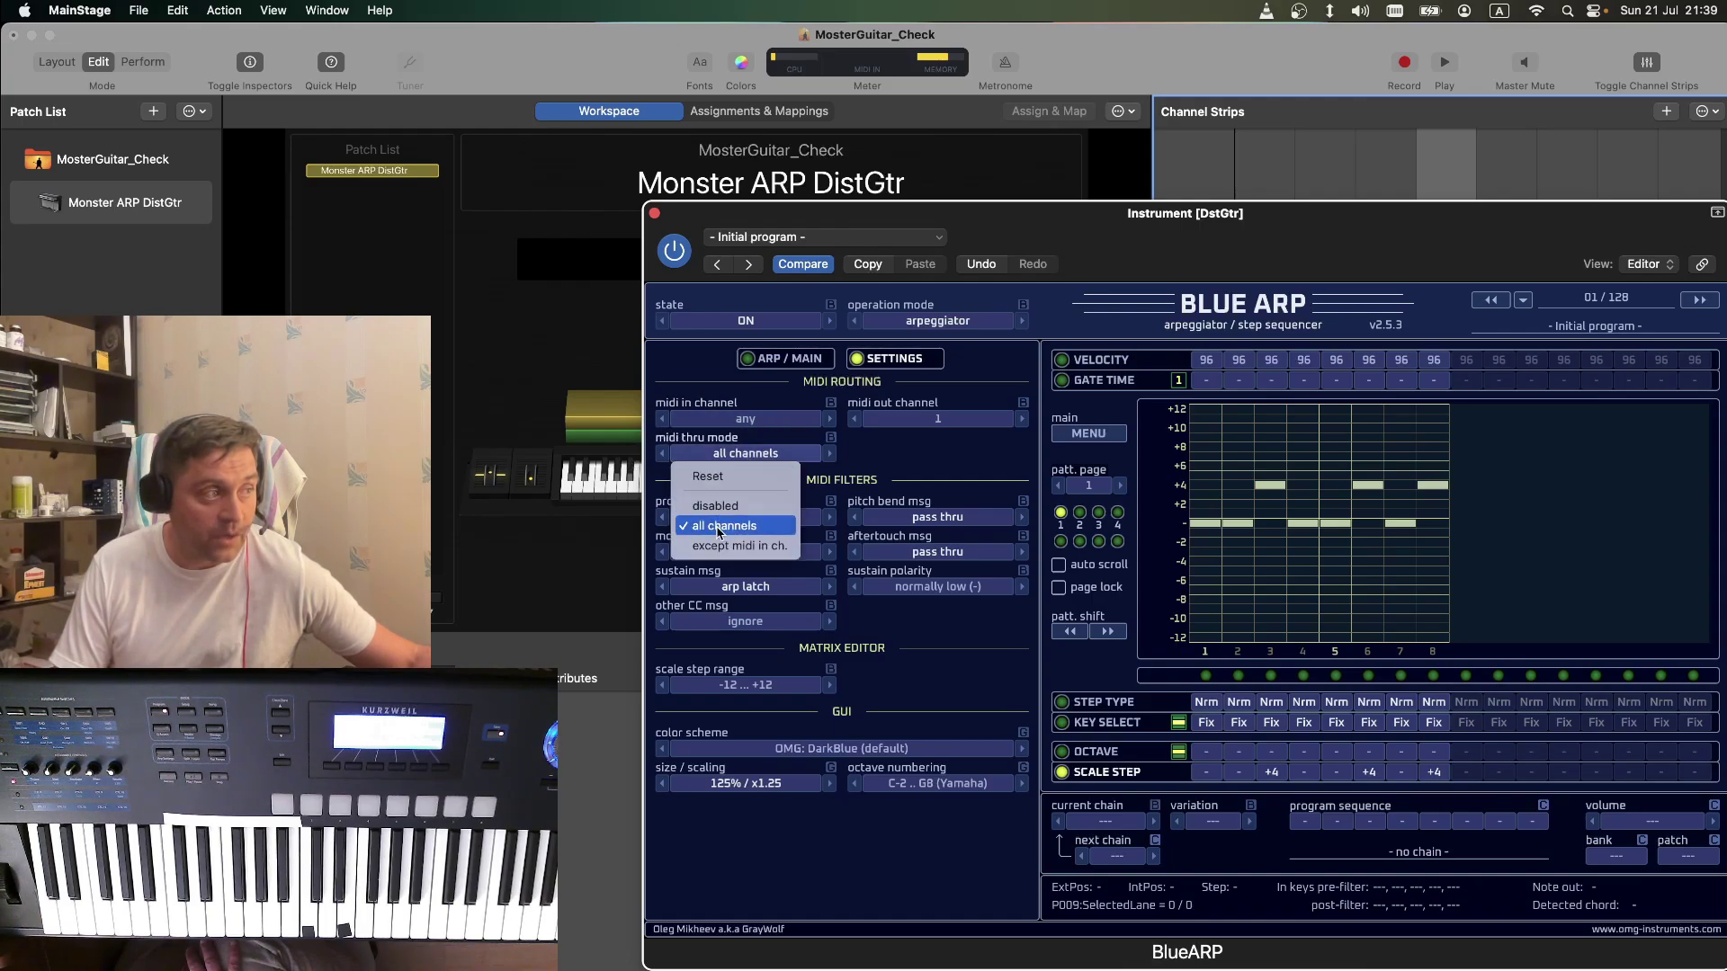
{"action": "left_click", "coordinate": [713, 505]}
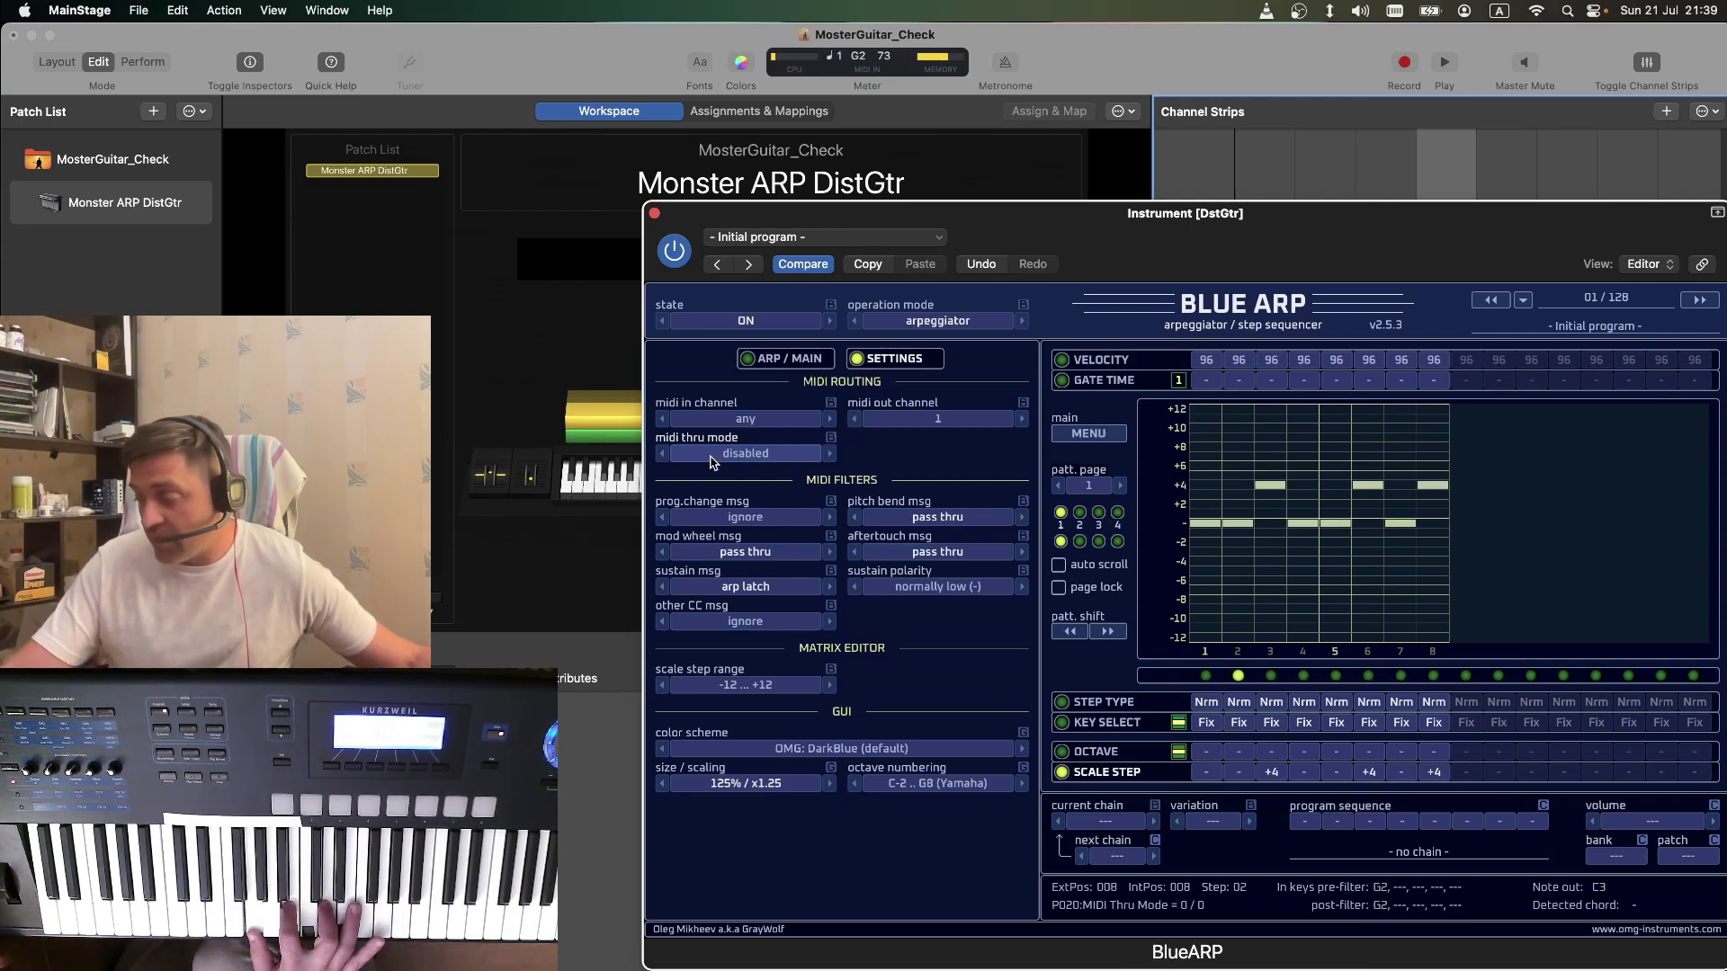
{"action": "left_click", "coordinate": [711, 455]}
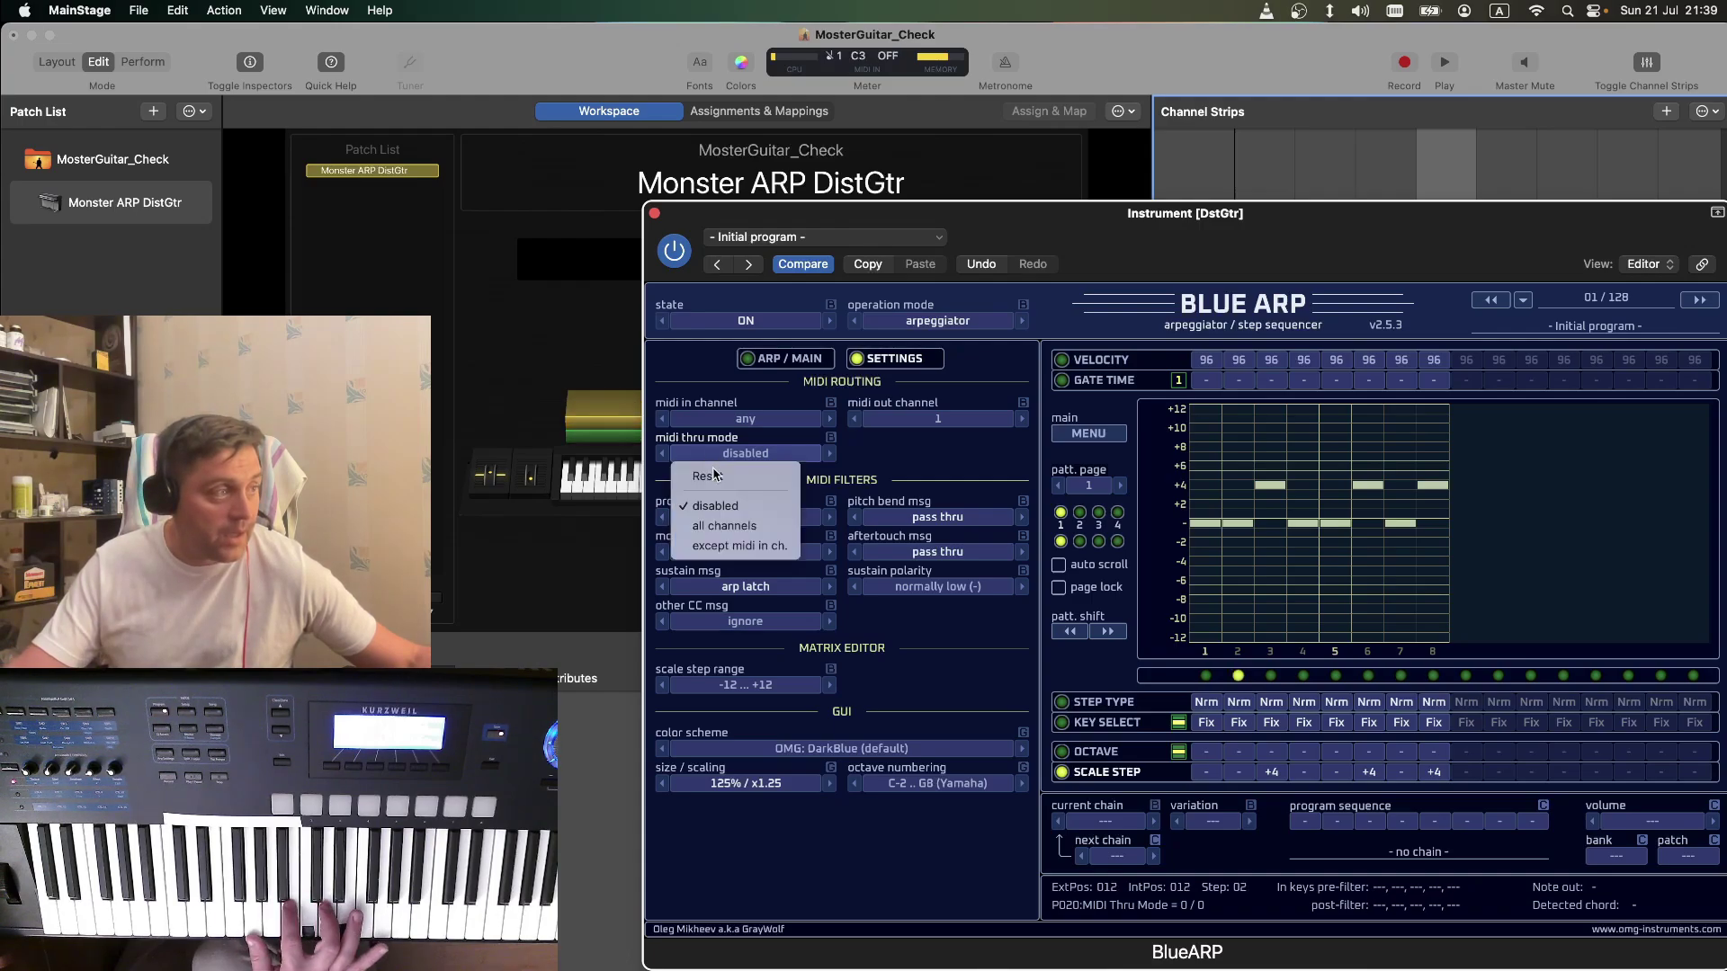
{"action": "left_click", "coordinate": [725, 533]}
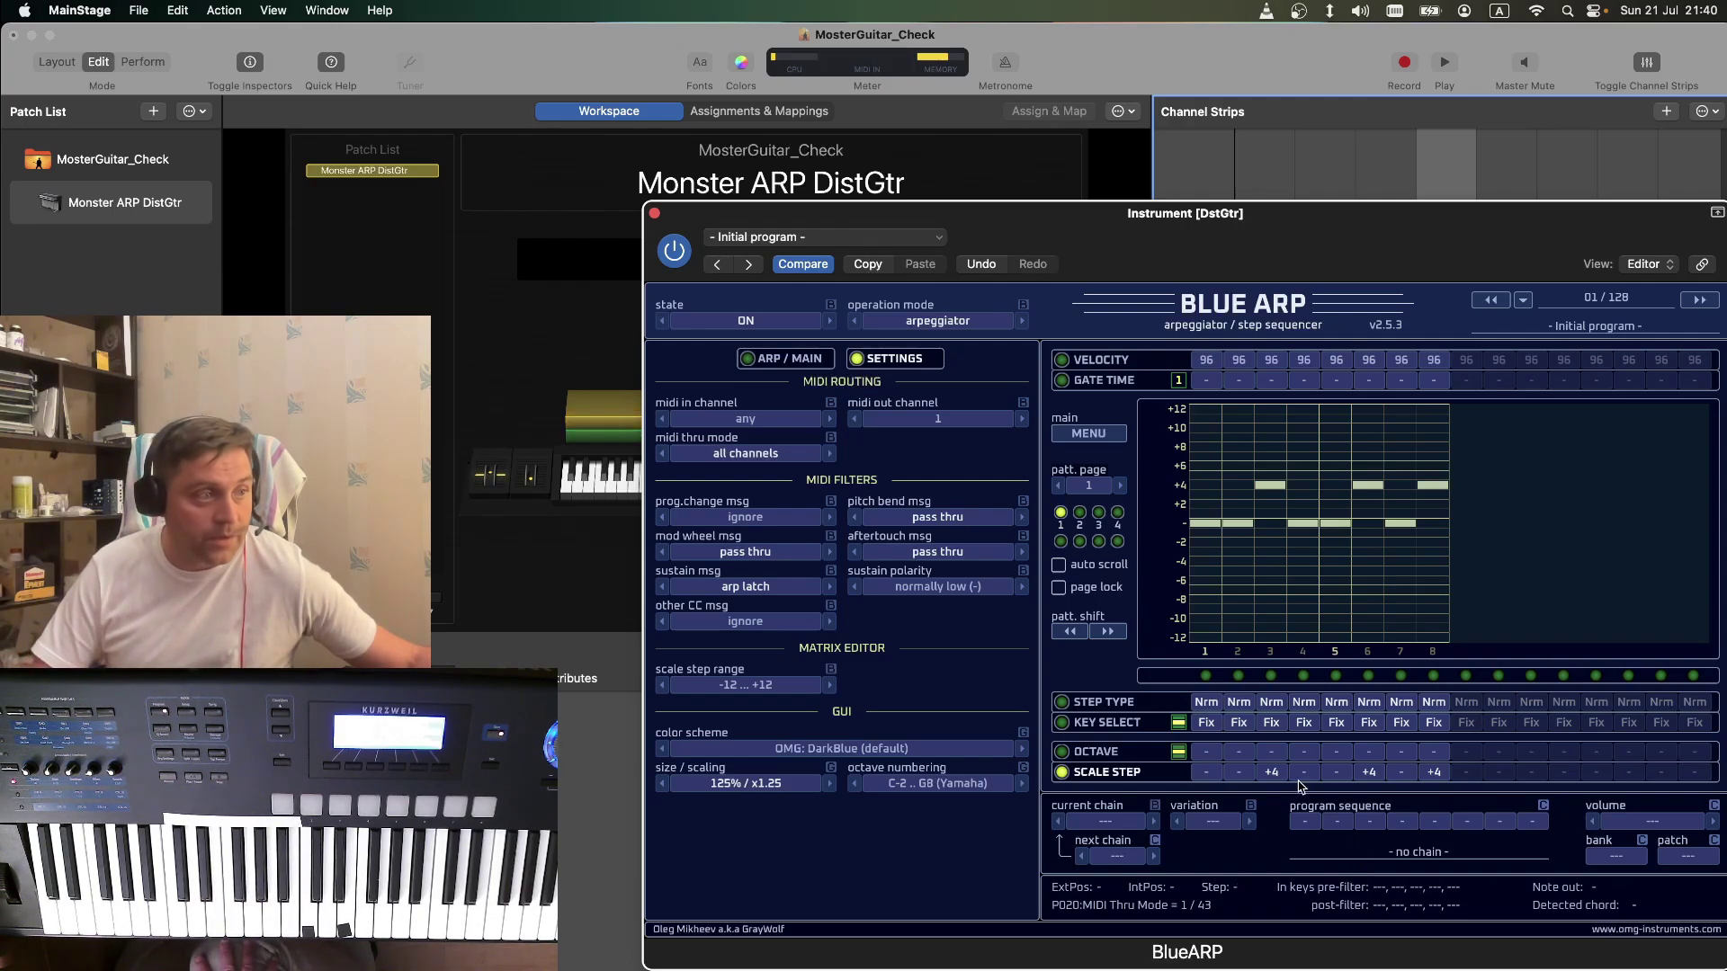
Close the arpeggiator, bypass DstGtr's Monster Guitar, and open then close Gtr's sampler window
{"action": "key", "text": "super+w"}
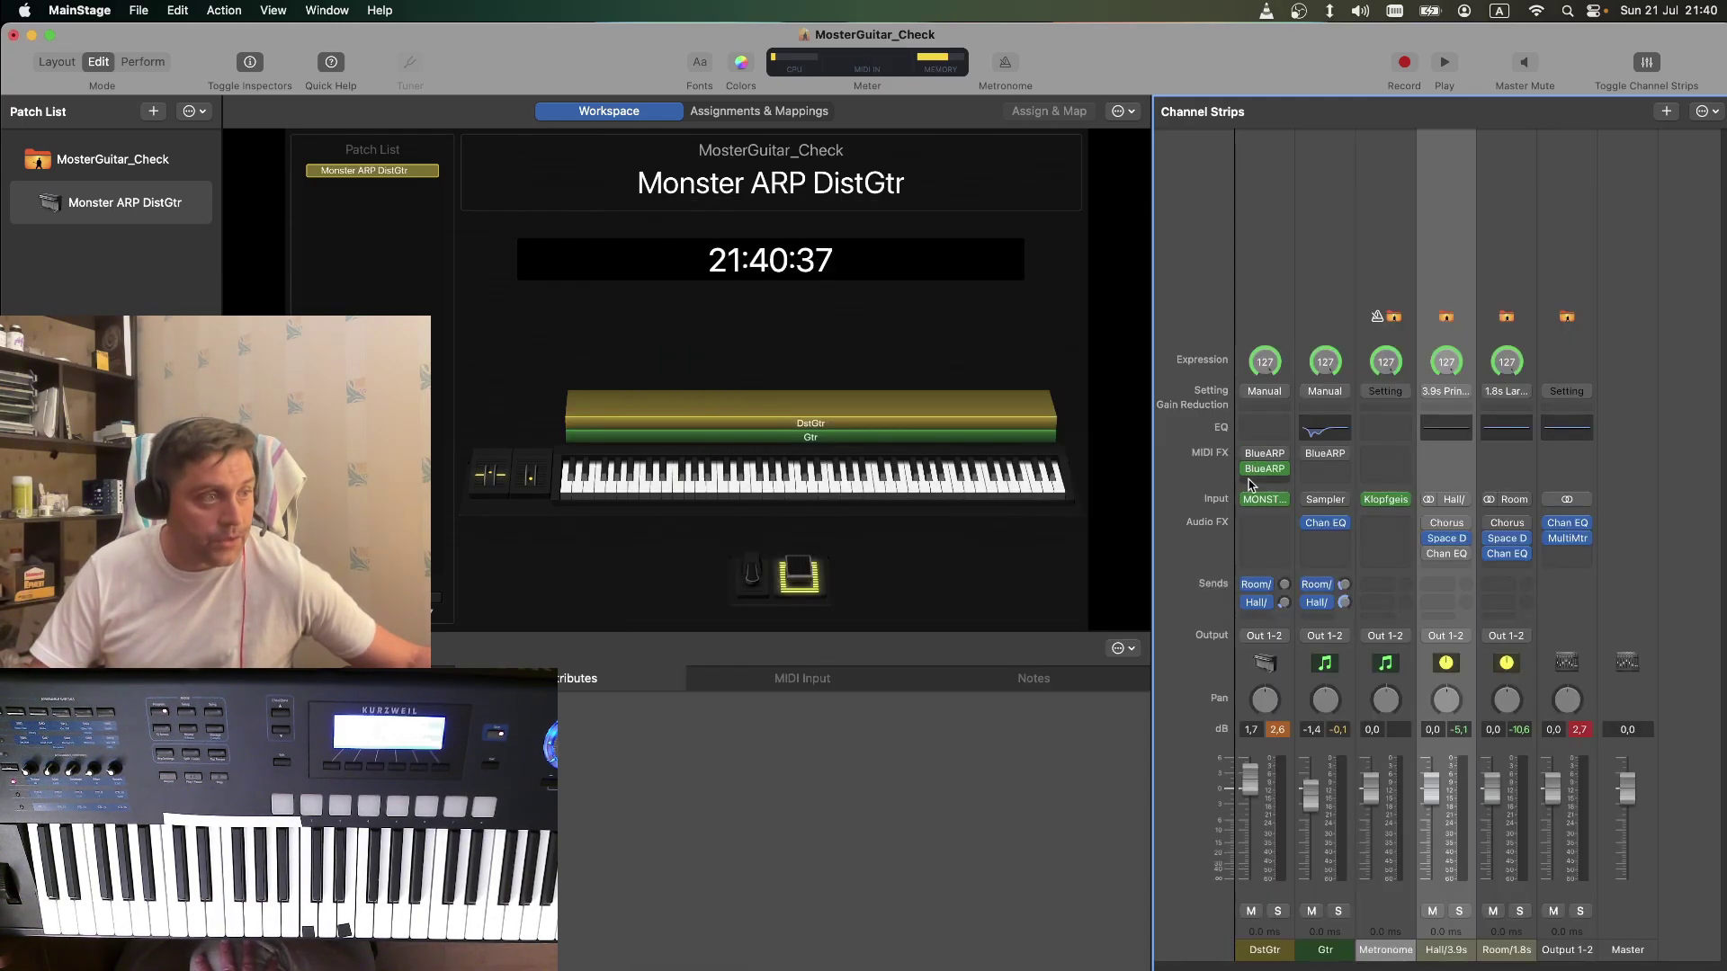
{"action": "left_click", "coordinate": [1249, 499]}
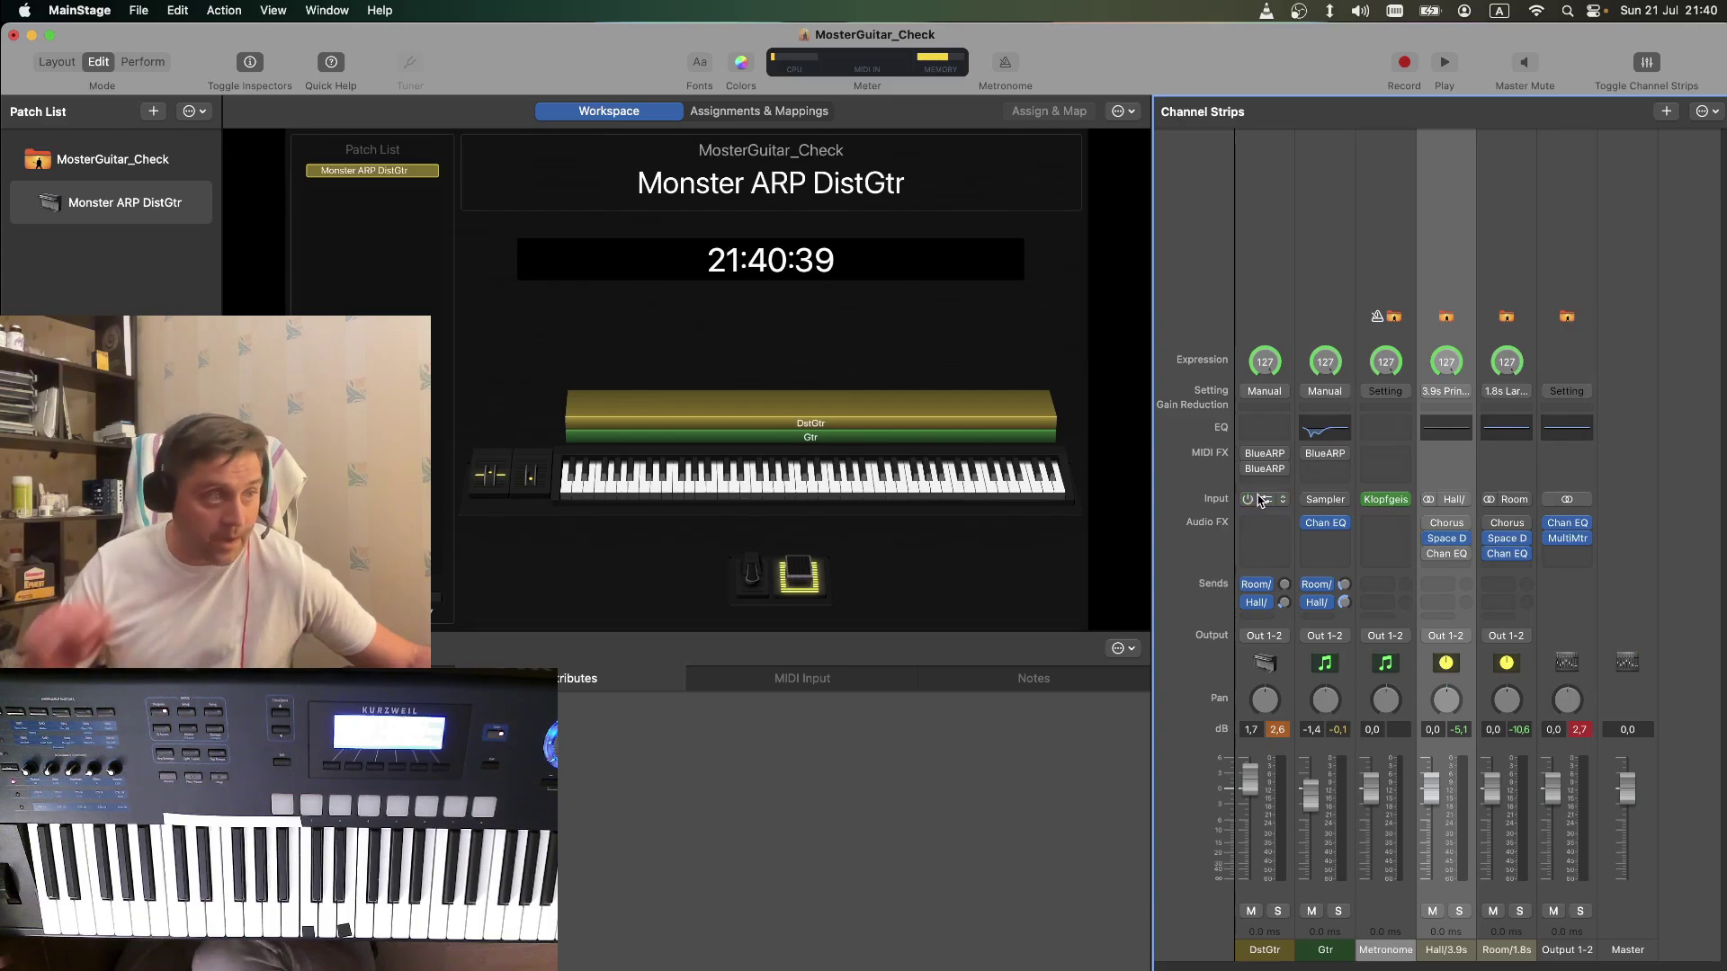
{"action": "left_click", "coordinate": [1324, 500]}
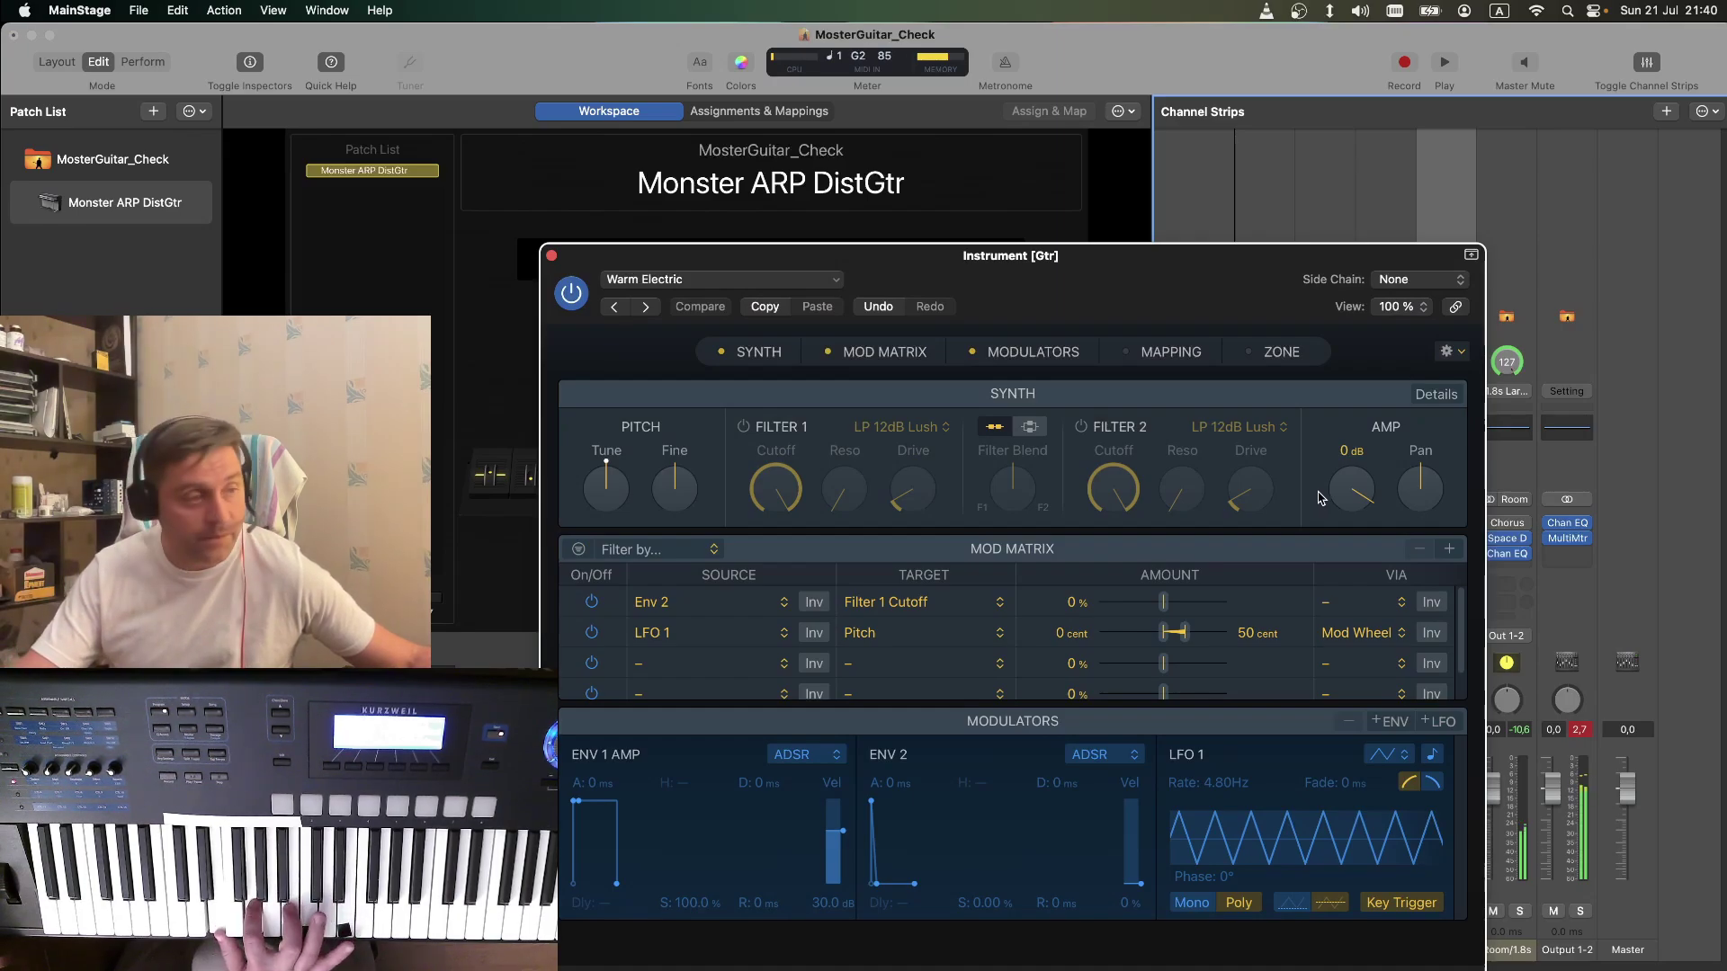
{"action": "left_click", "coordinate": [552, 257]}
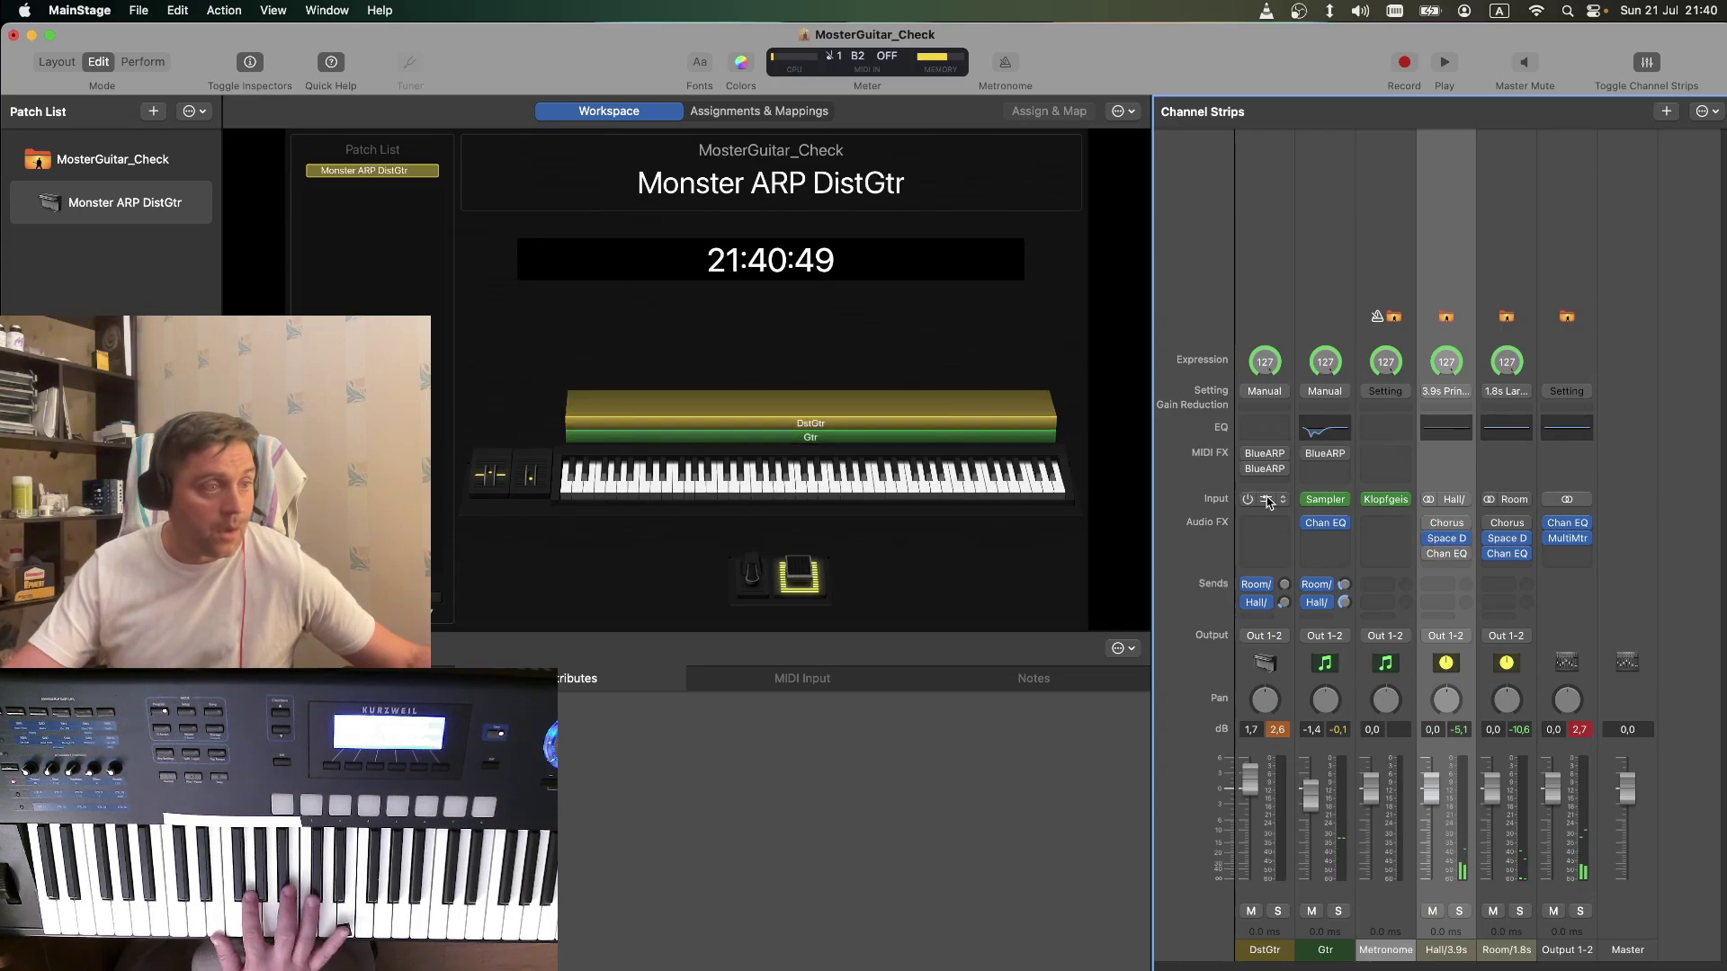
Open the Gtr channel's BlueARP arpeggiator and keep its latch mode at ltch+sust
{"action": "left_click", "coordinate": [1322, 457]}
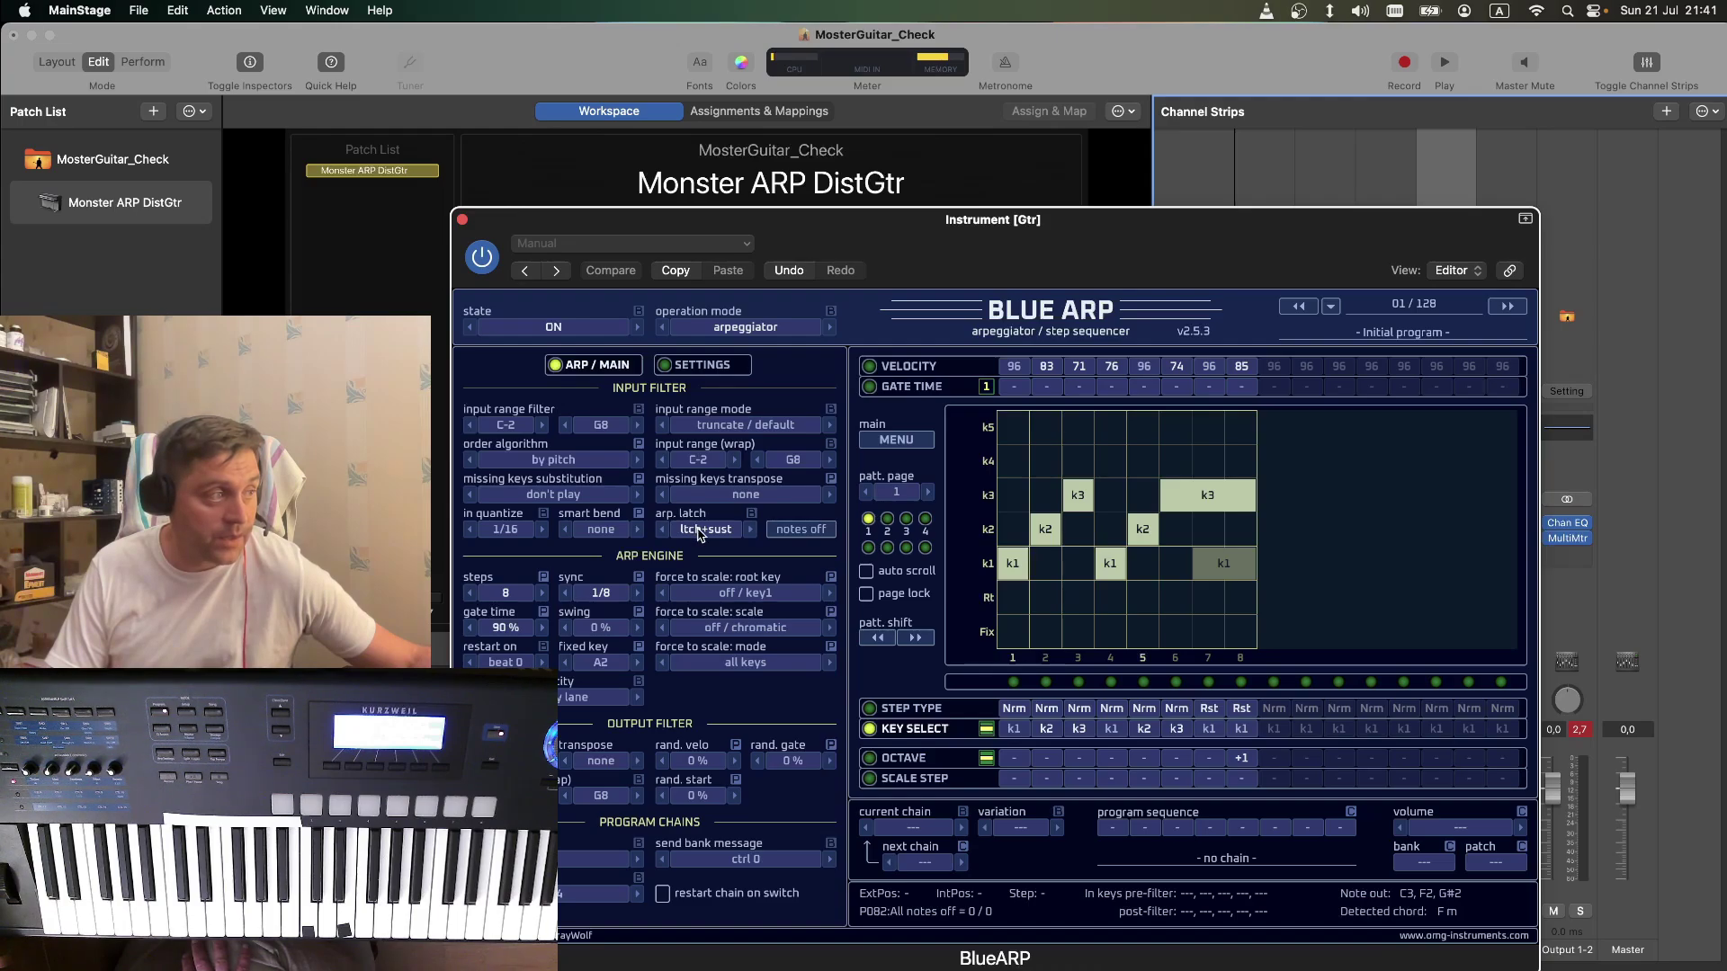
{"action": "left_click", "coordinate": [700, 534]}
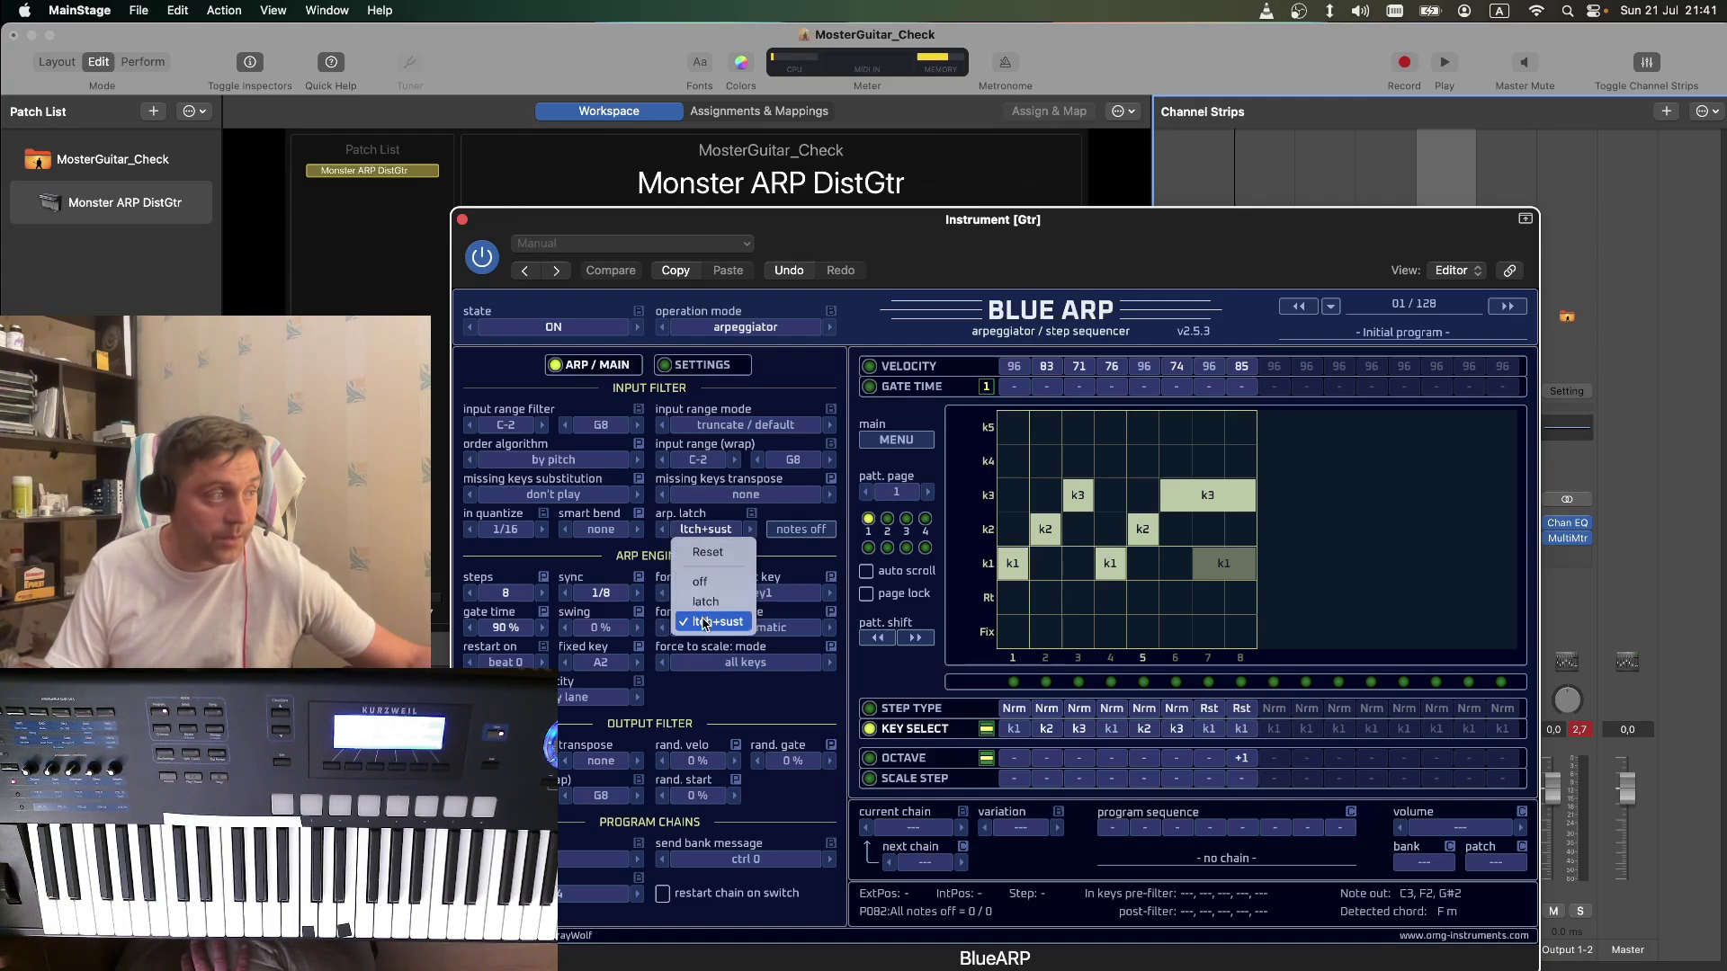
{"action": "left_click", "coordinate": [765, 549]}
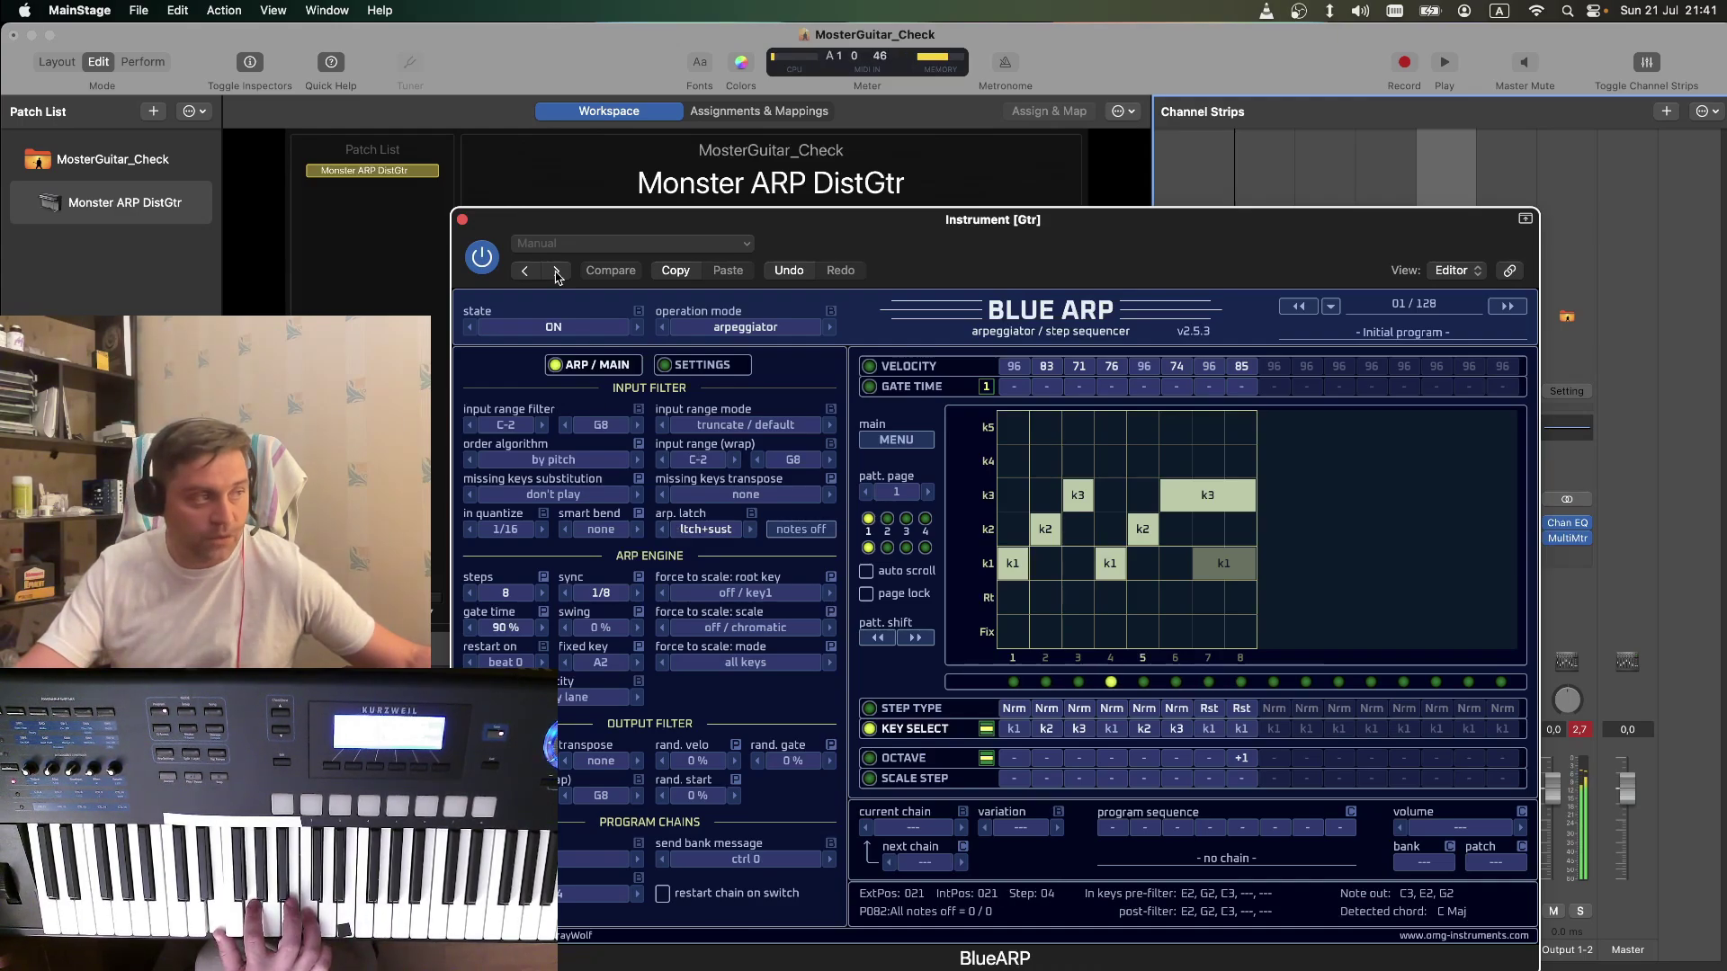
Close the Gtr BlueARP window and briefly start then stop playback
{"action": "left_click", "coordinate": [462, 220]}
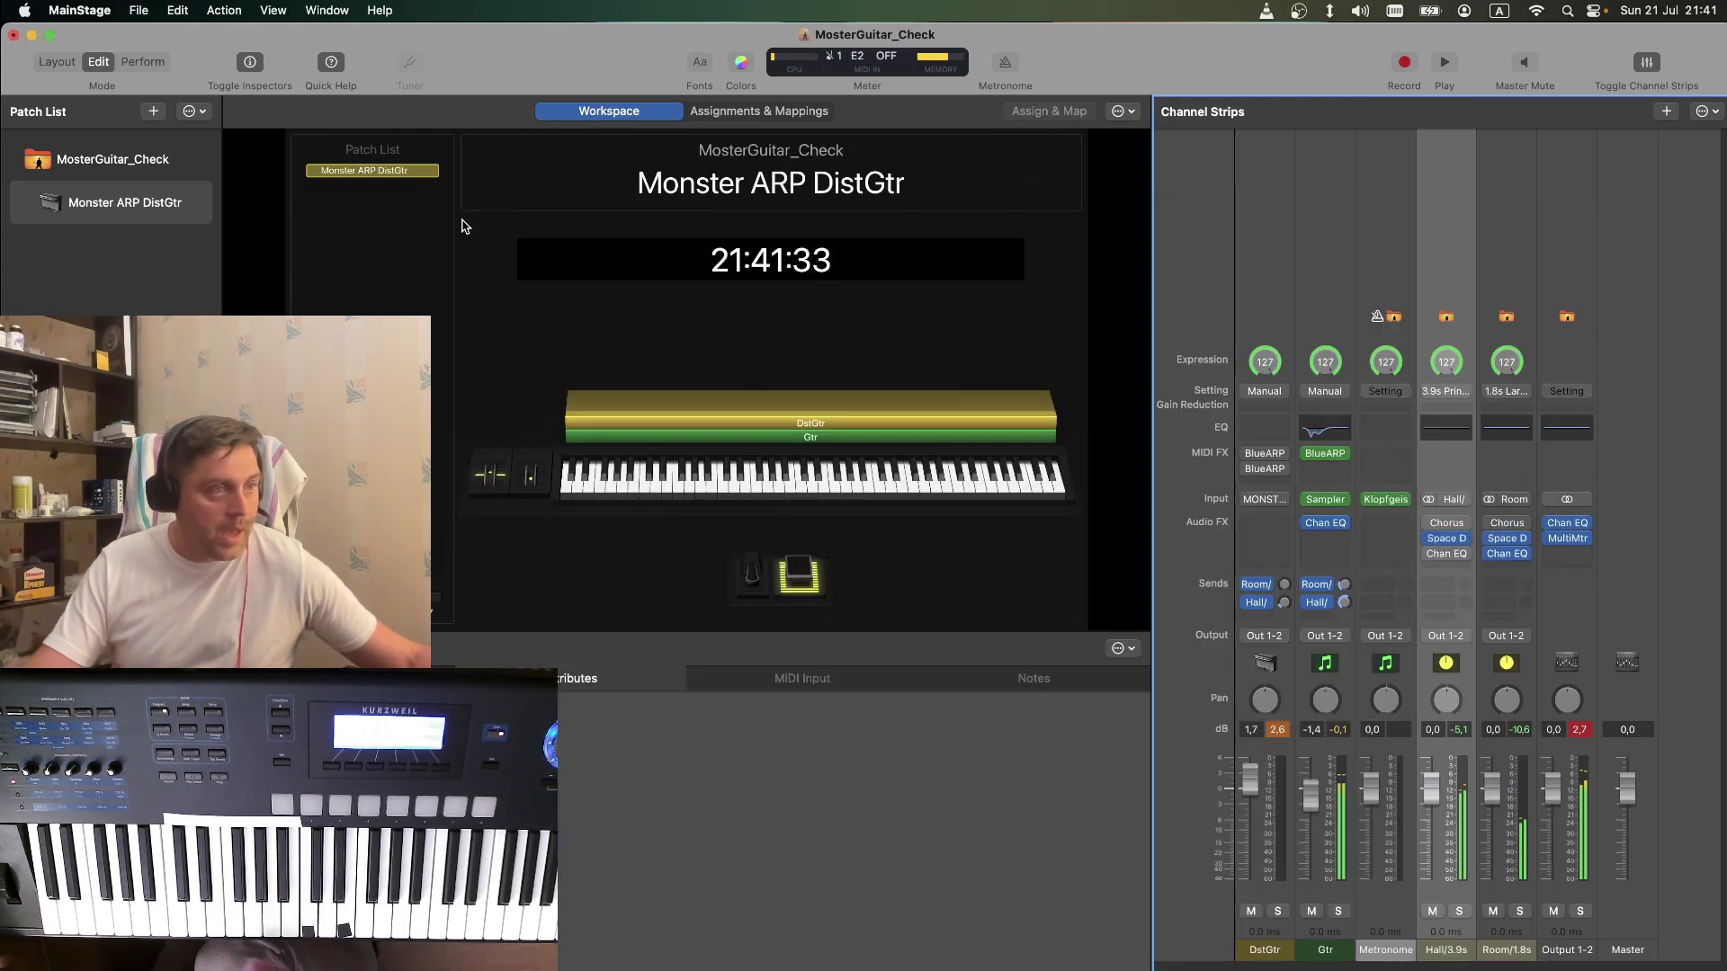
{"action": "left_click", "coordinate": [1446, 65]}
{"action": "left_click", "coordinate": [1445, 65]}
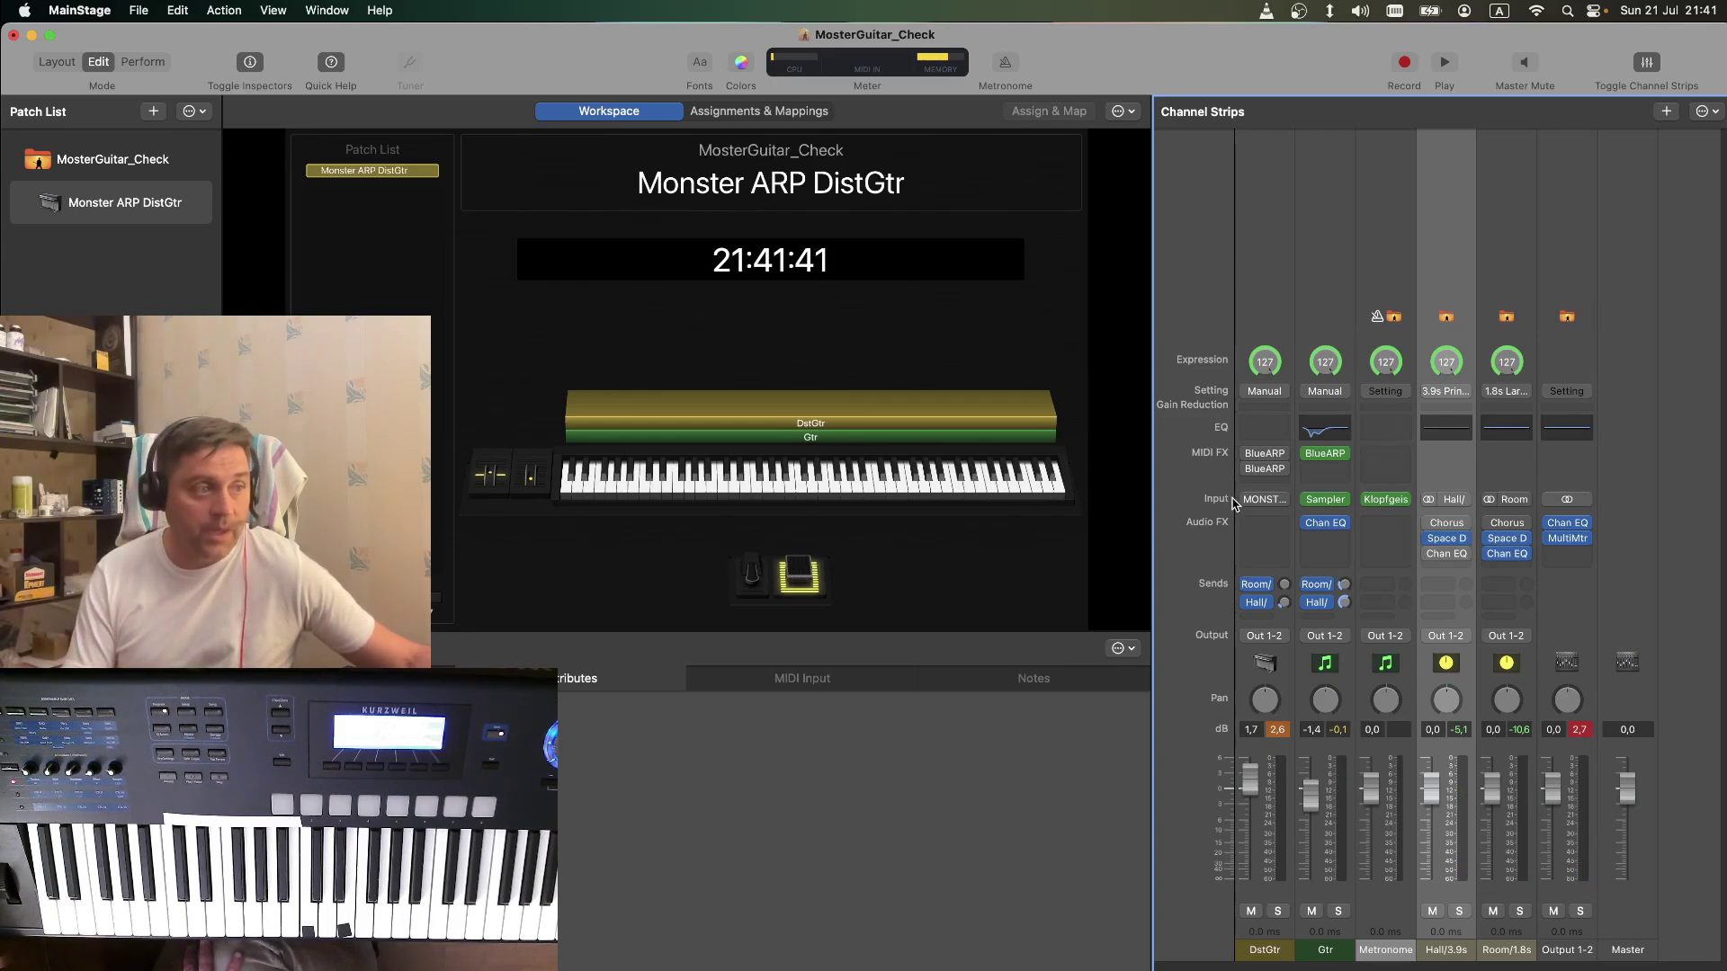
Turn the DstGtr channel's Input instrument and MIDI FX arpeggiator slots back on
{"action": "mouse_move", "coordinate": [1245, 504]}
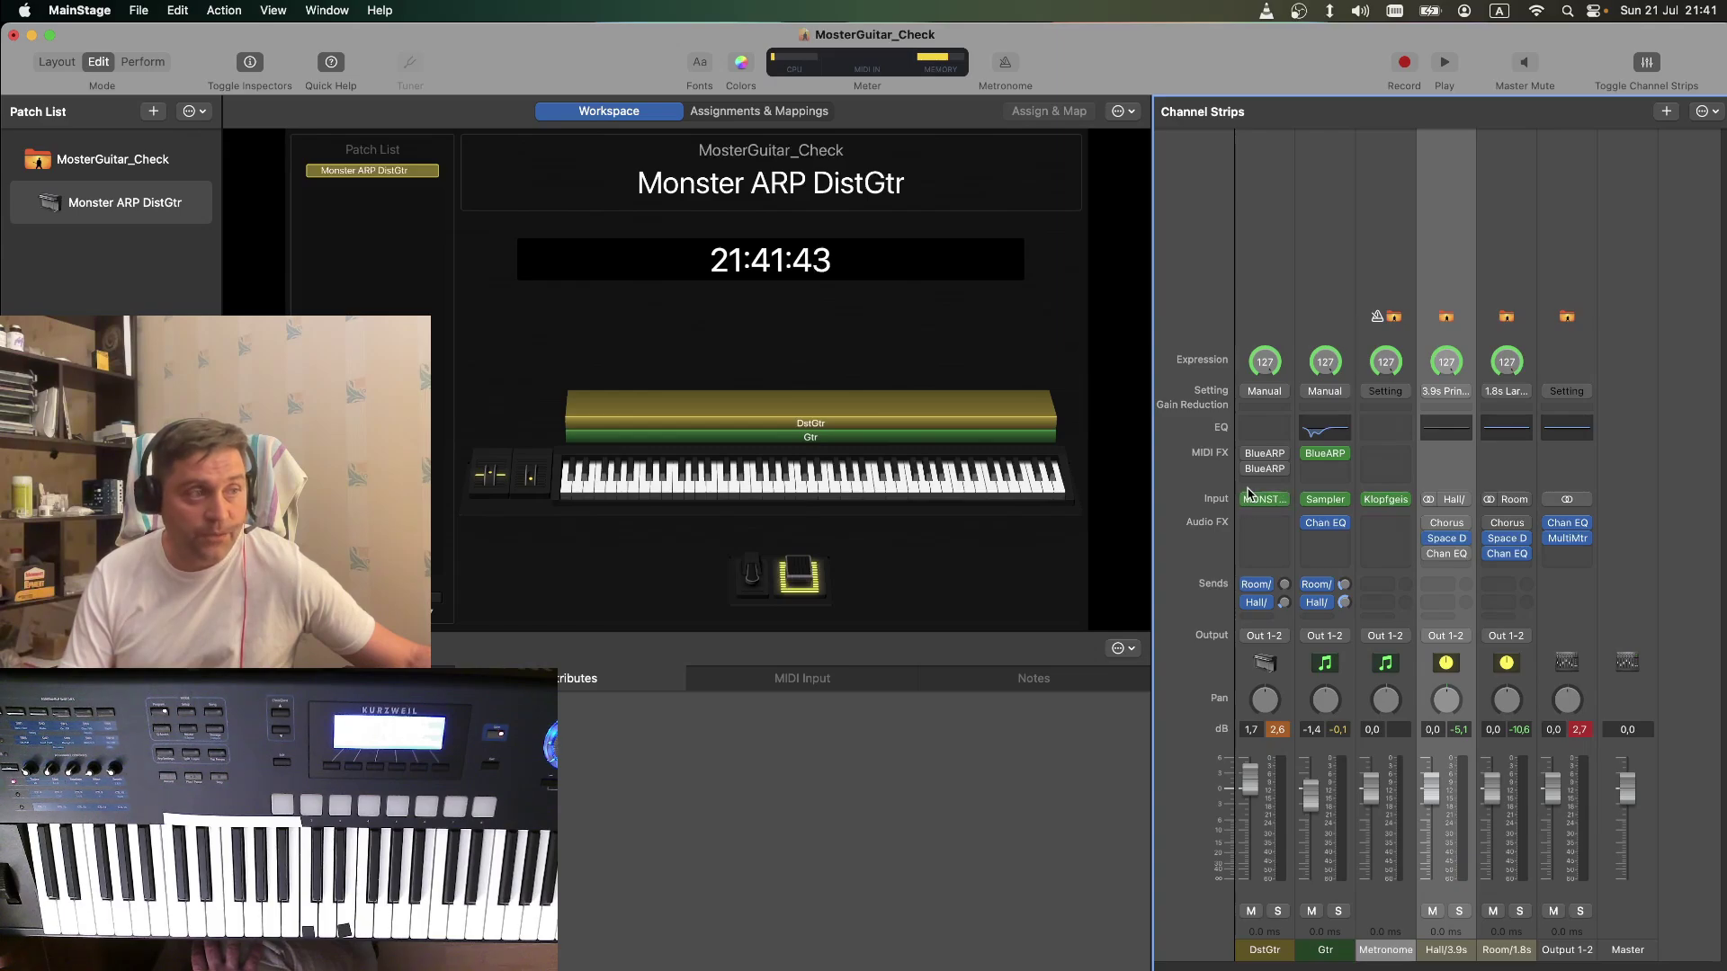
{"action": "mouse_move", "coordinate": [1250, 457]}
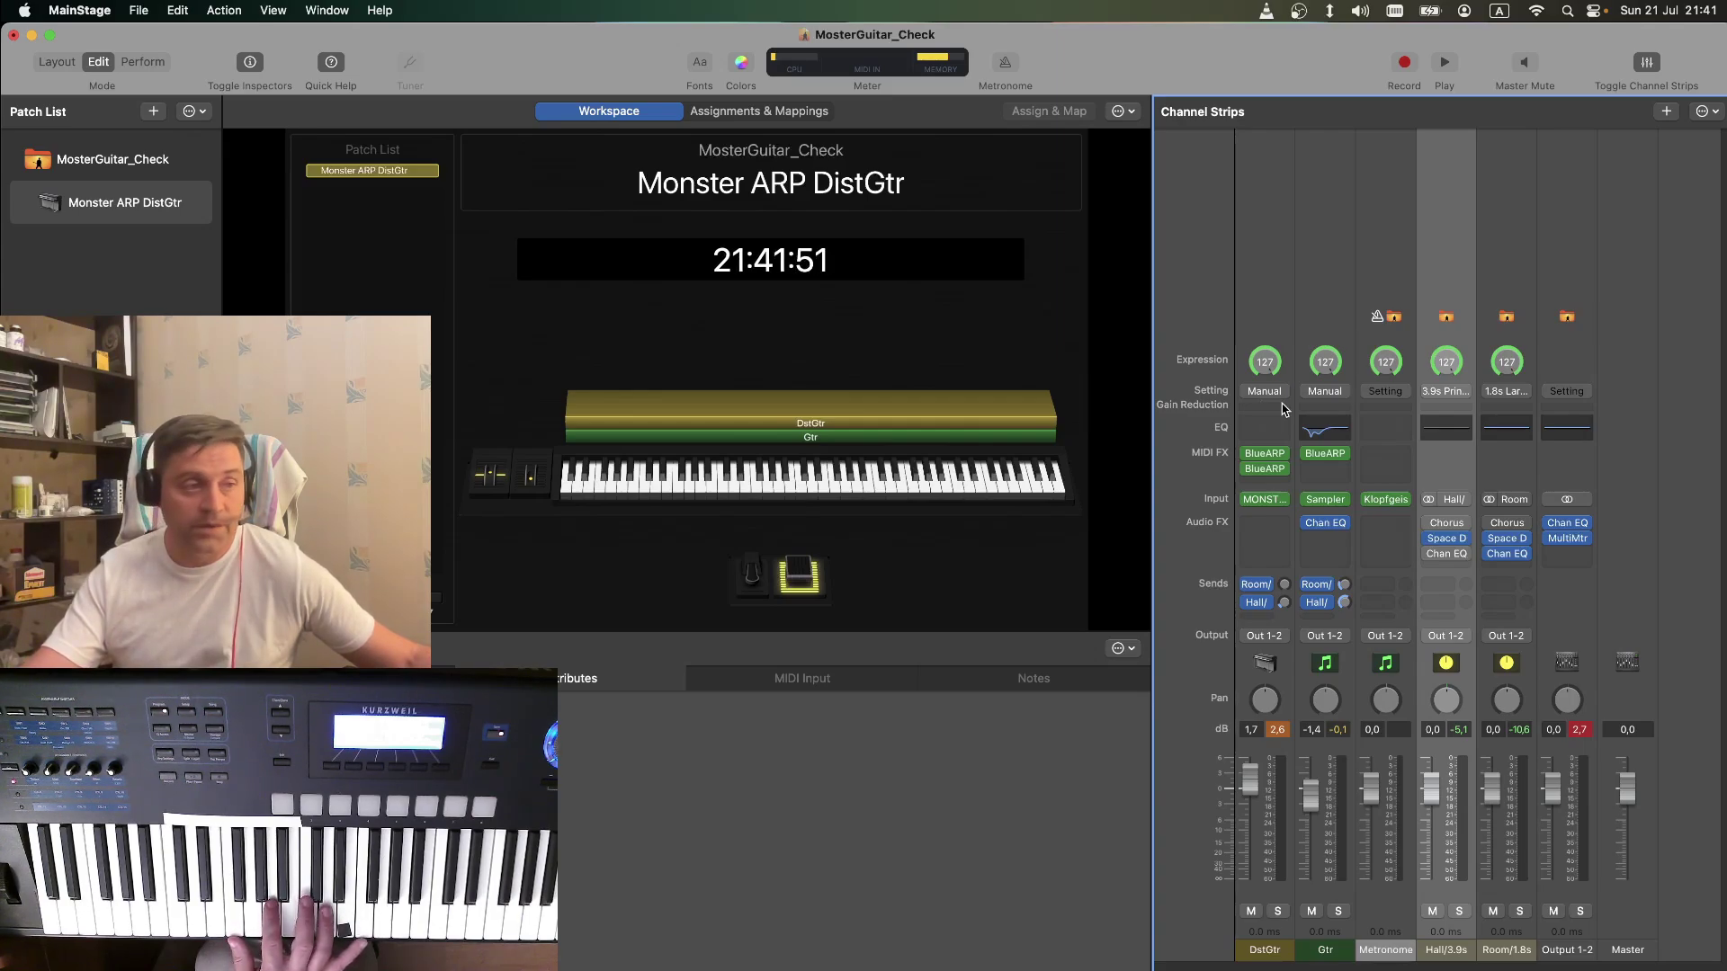
{"action": "mouse_move", "coordinate": [1334, 456]}
{"action": "mouse_move", "coordinate": [1312, 502]}
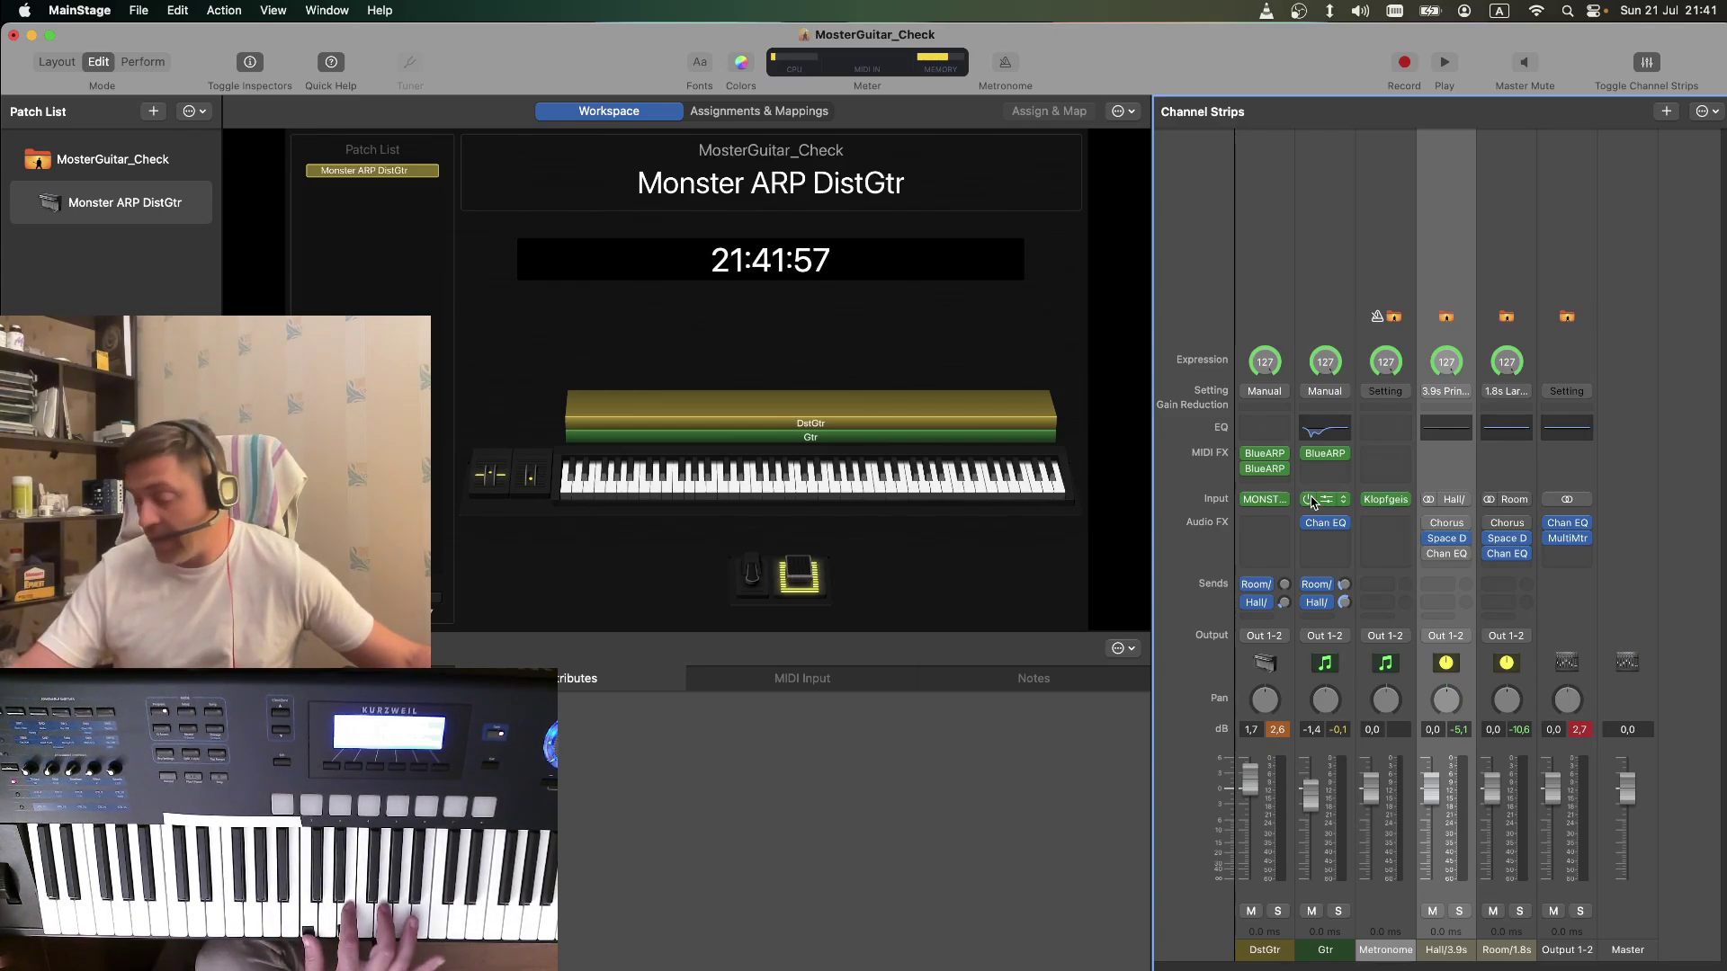
{"action": "left_click", "coordinate": [1442, 63]}
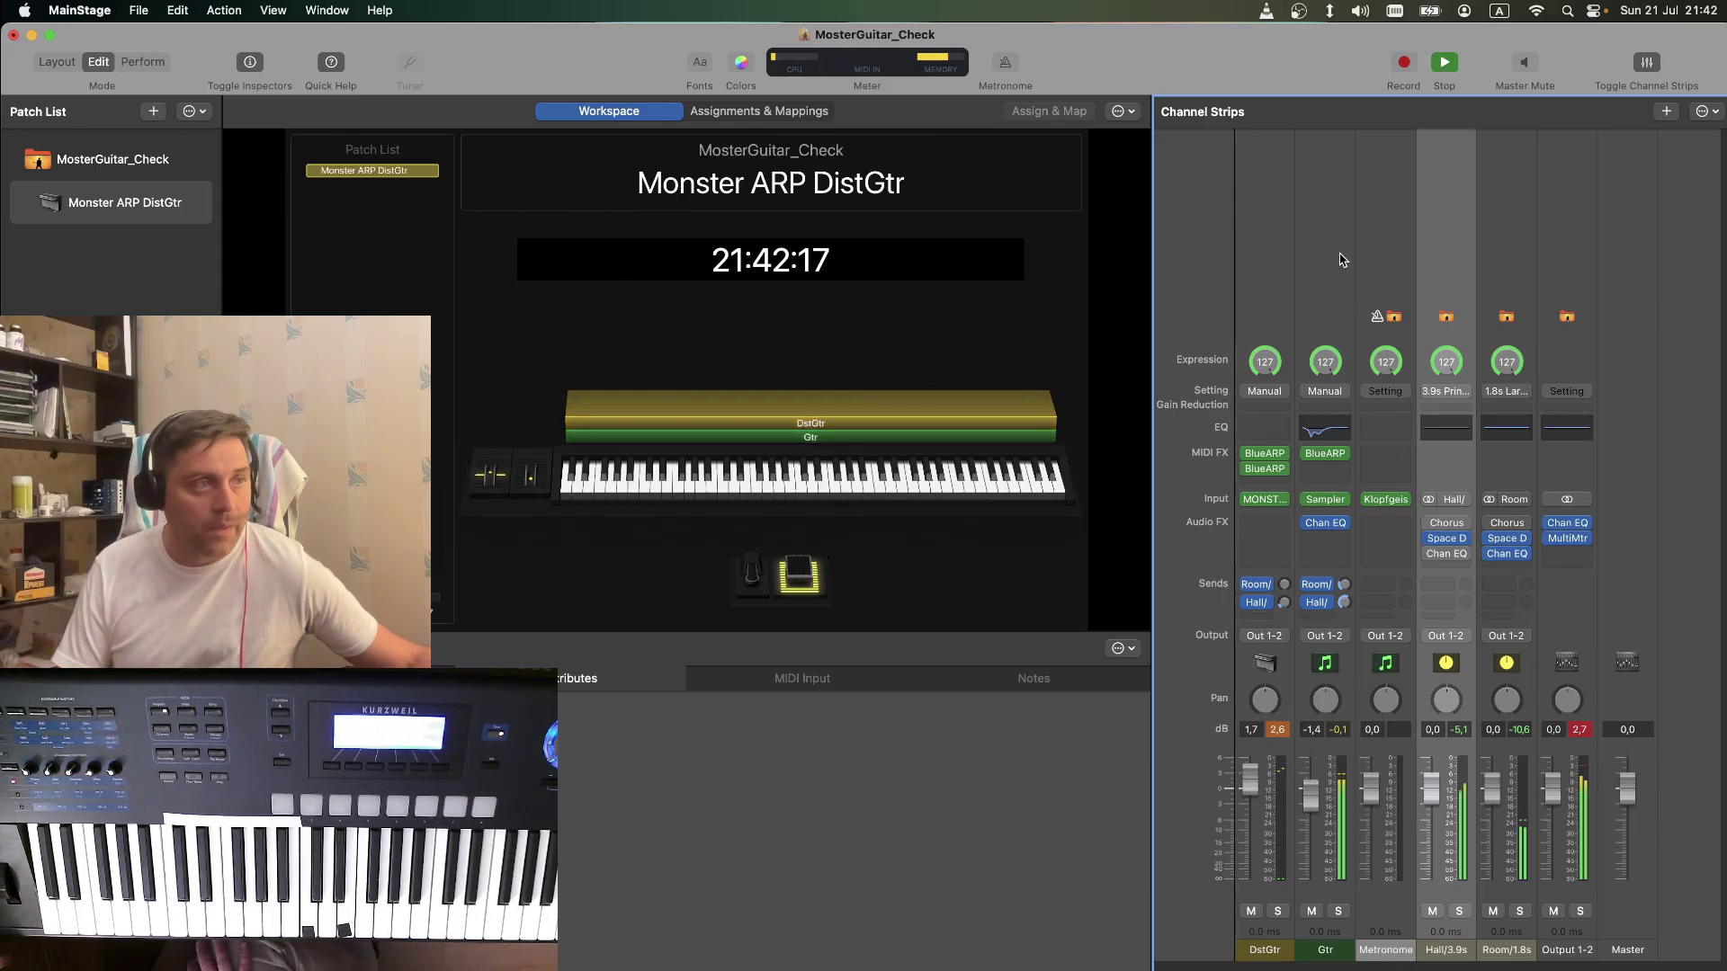
{"action": "left_click", "coordinate": [1326, 455]}
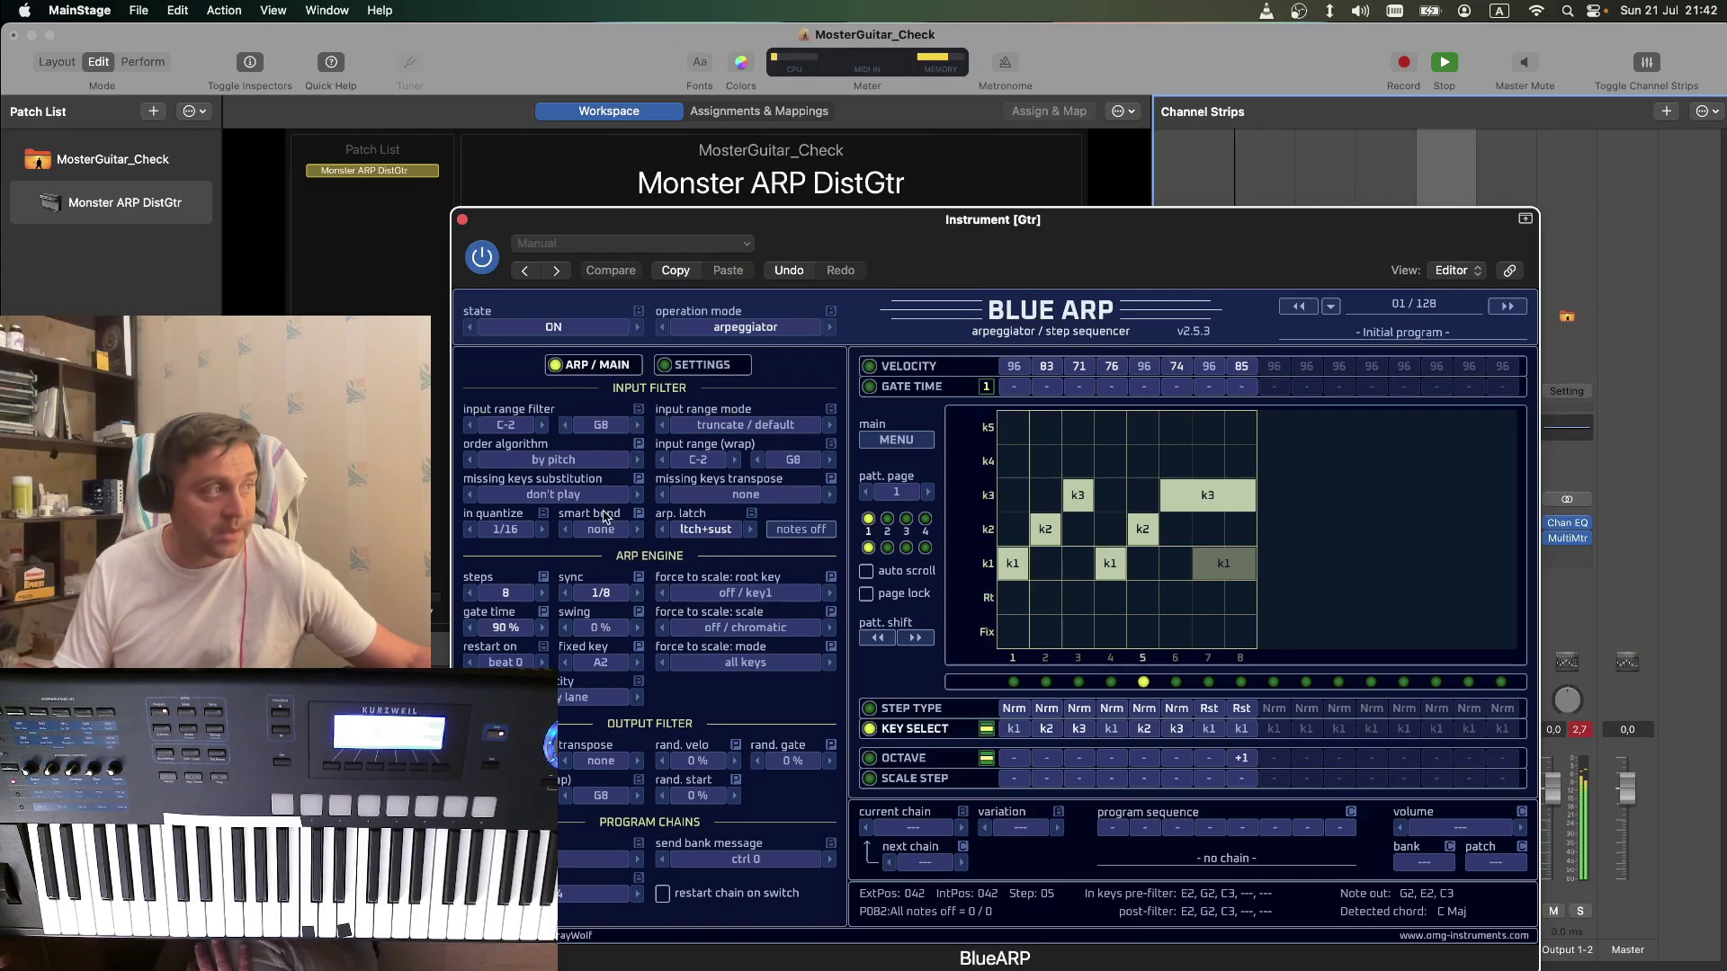
{"action": "left_click", "coordinate": [462, 221]}
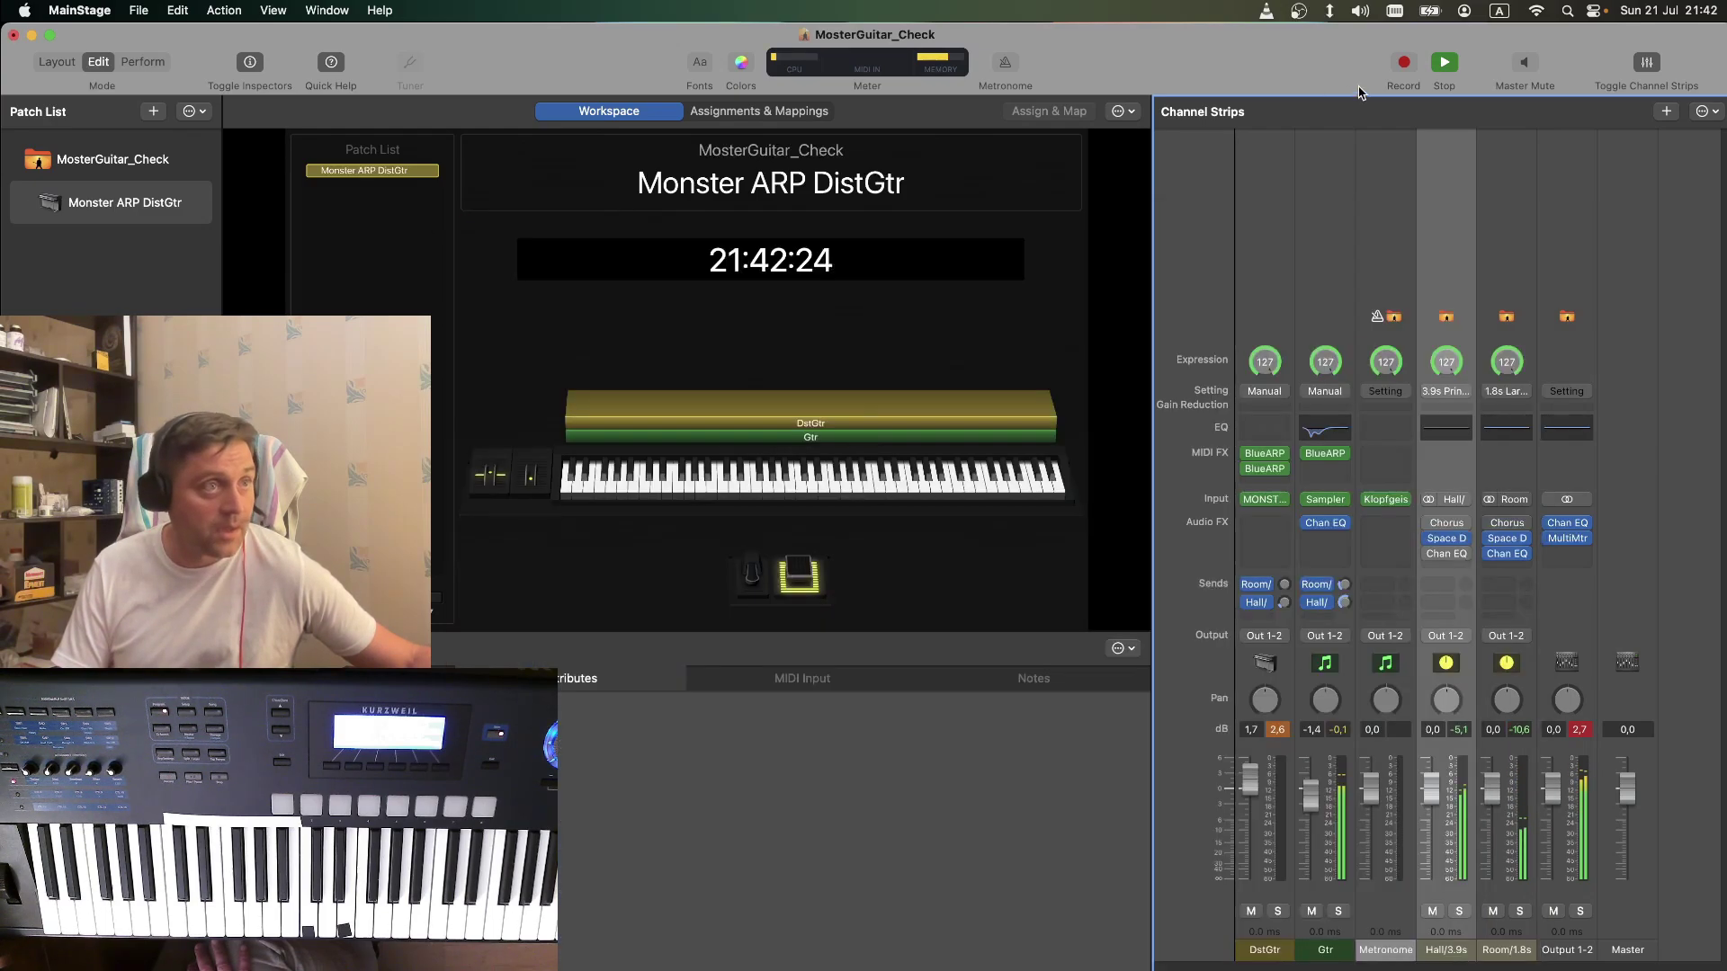
{"action": "left_click", "coordinate": [1451, 69]}
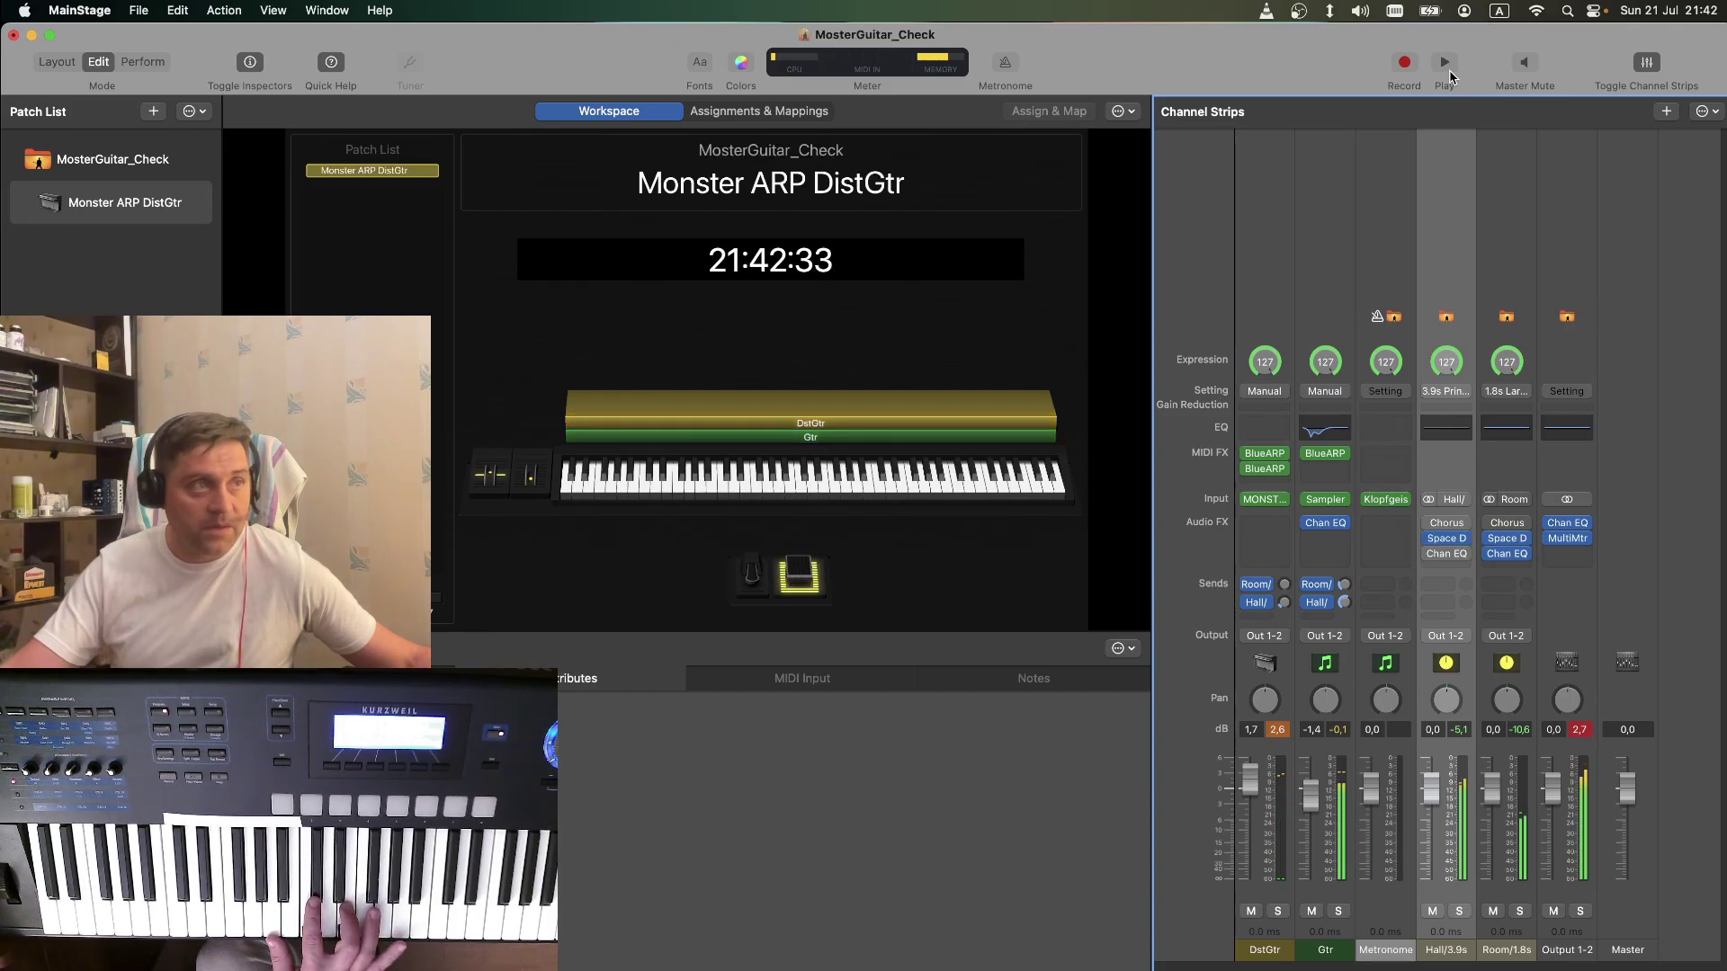
{"action": "left_click", "coordinate": [1448, 68]}
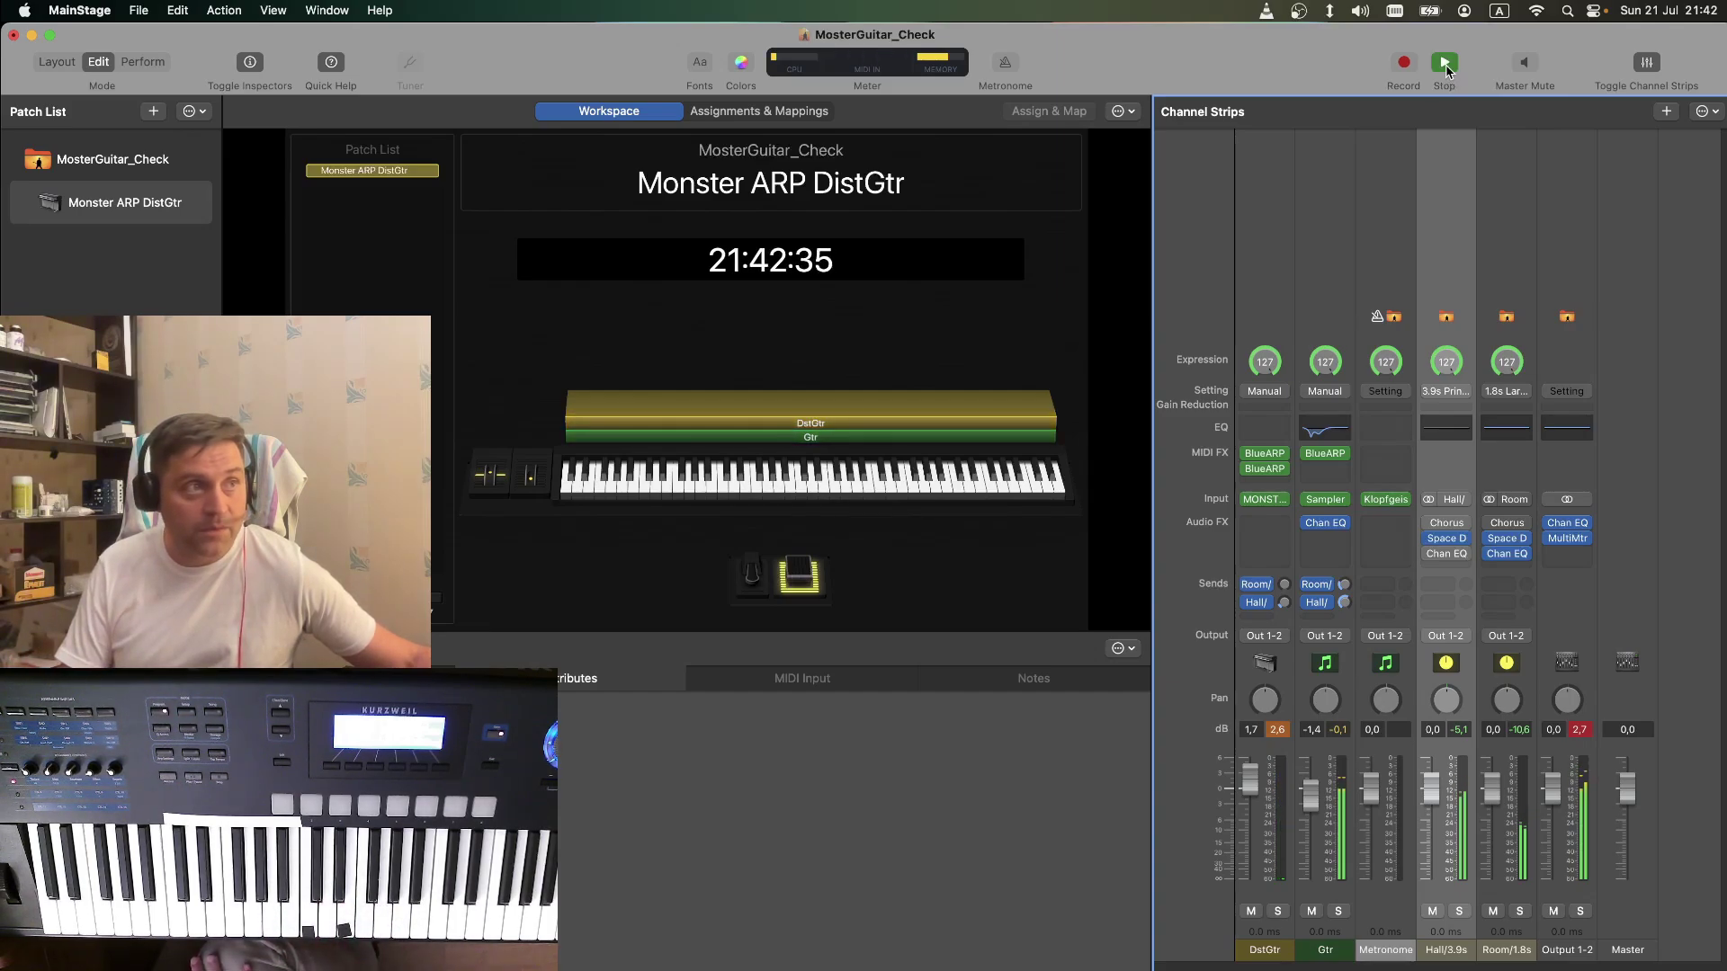
{"action": "left_click", "coordinate": [1445, 63]}
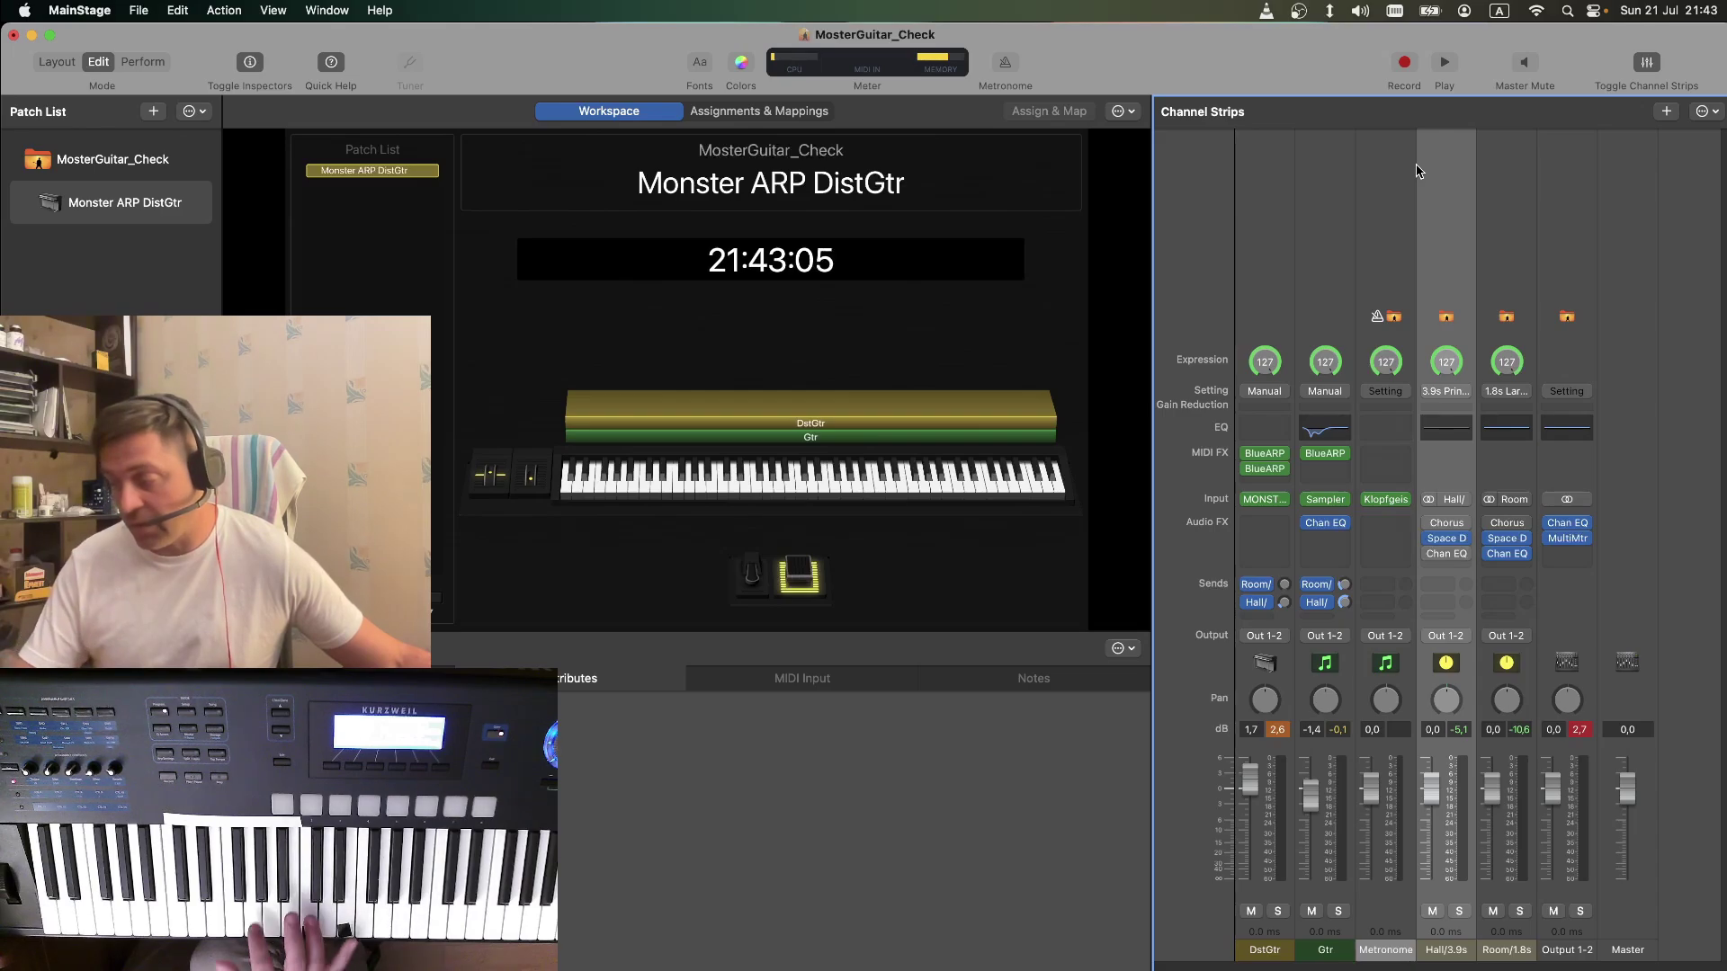
Start playback to perform the Monster ARP DistGtr patch from the keyboard
{"action": "left_click", "coordinate": [1444, 63]}
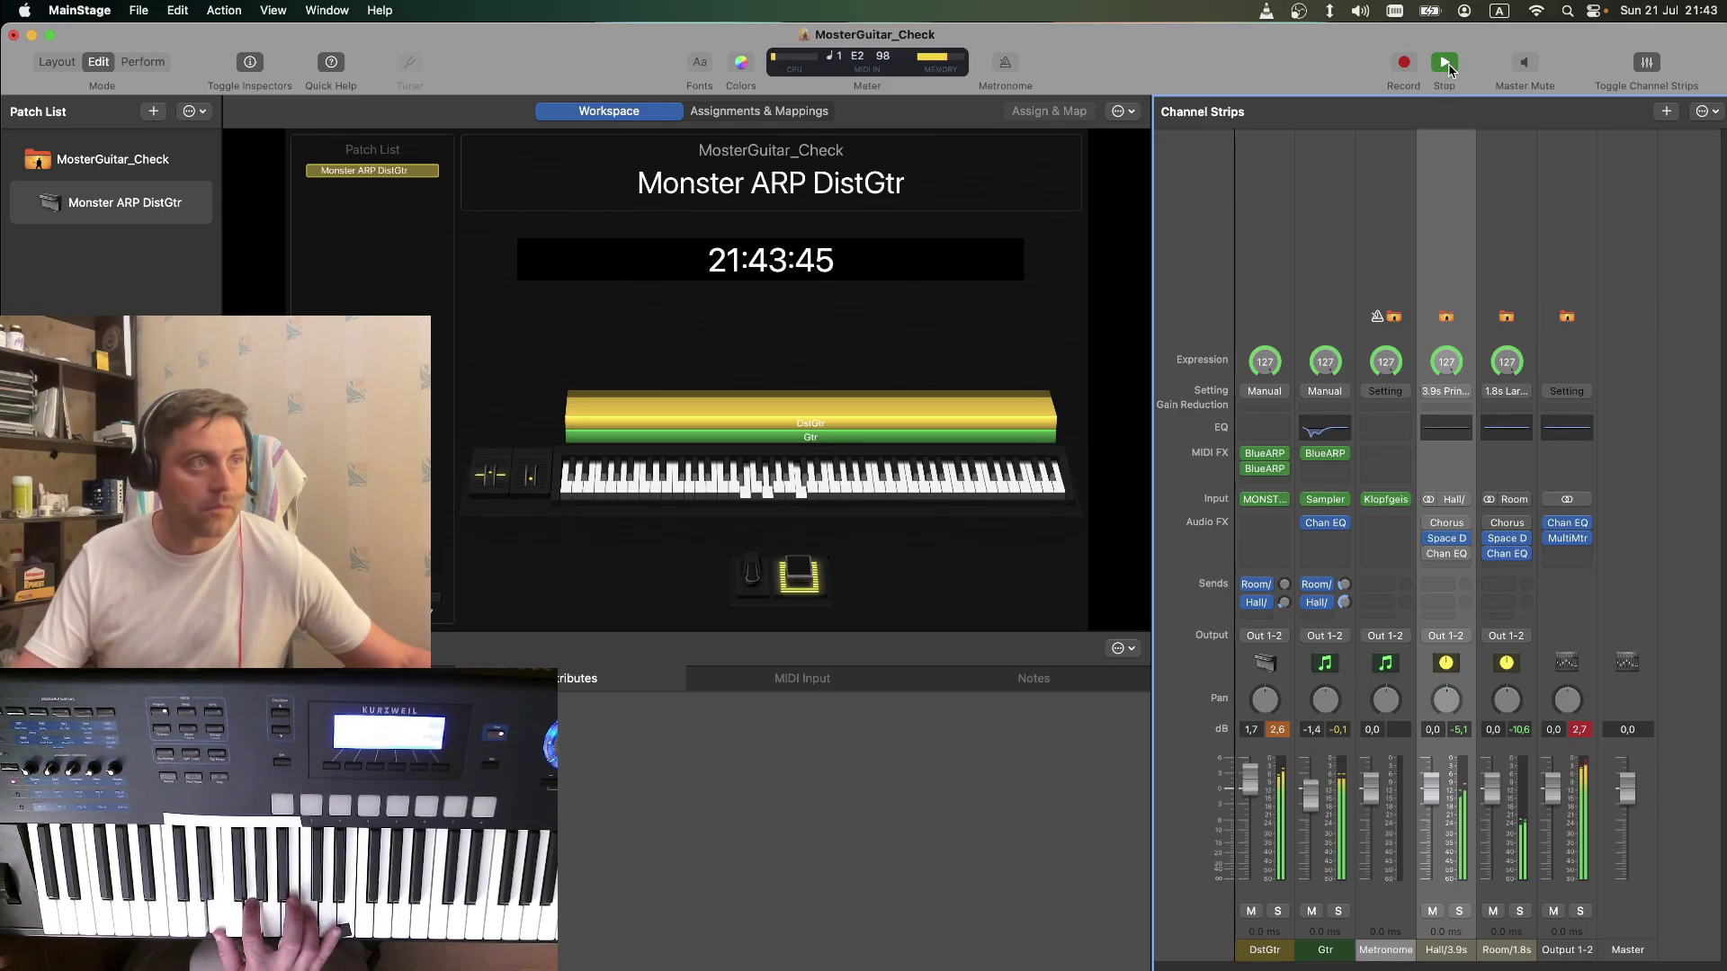
Stop playback on the Monster ARP DistGtr patch
{"action": "left_click", "coordinate": [1446, 64]}
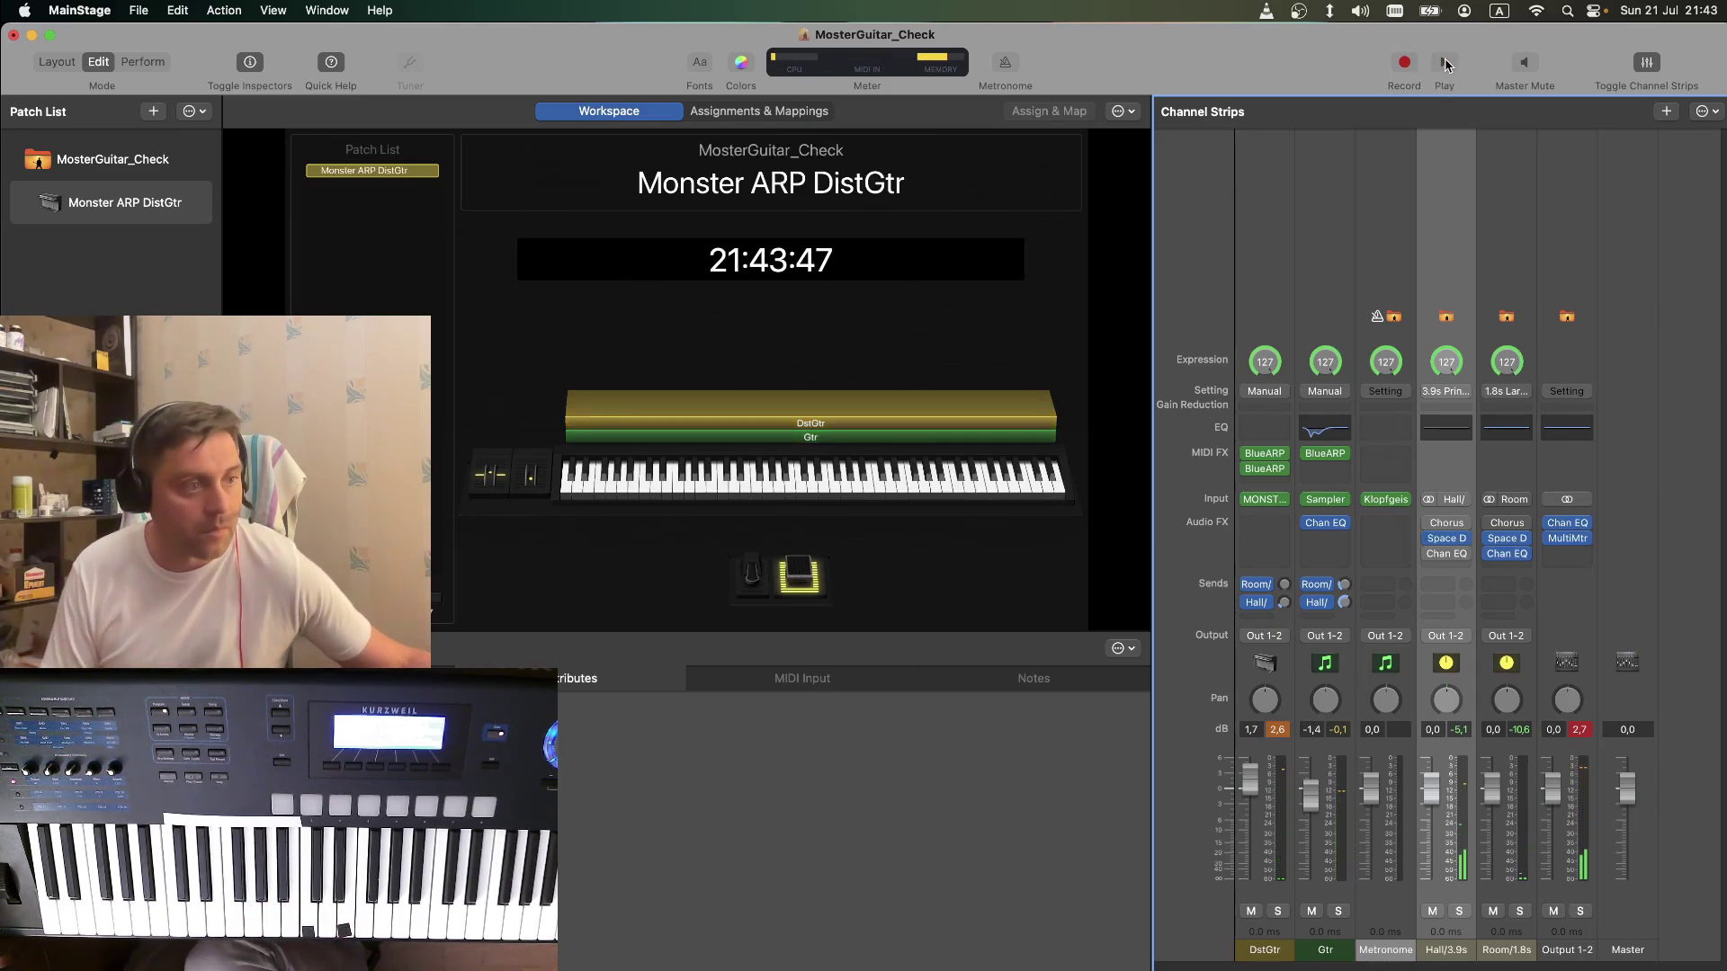